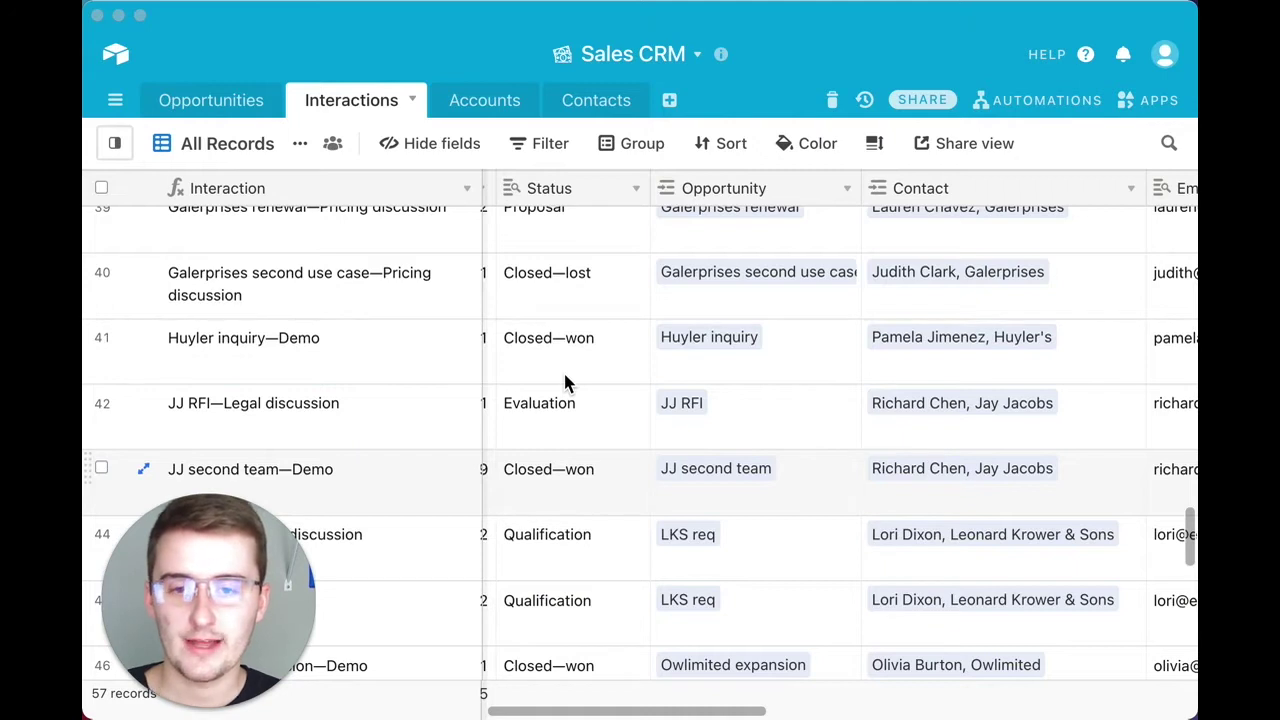
# Insert a new Formula field immediately right of the Status field.
pyautogui.rightClick(597, 193)
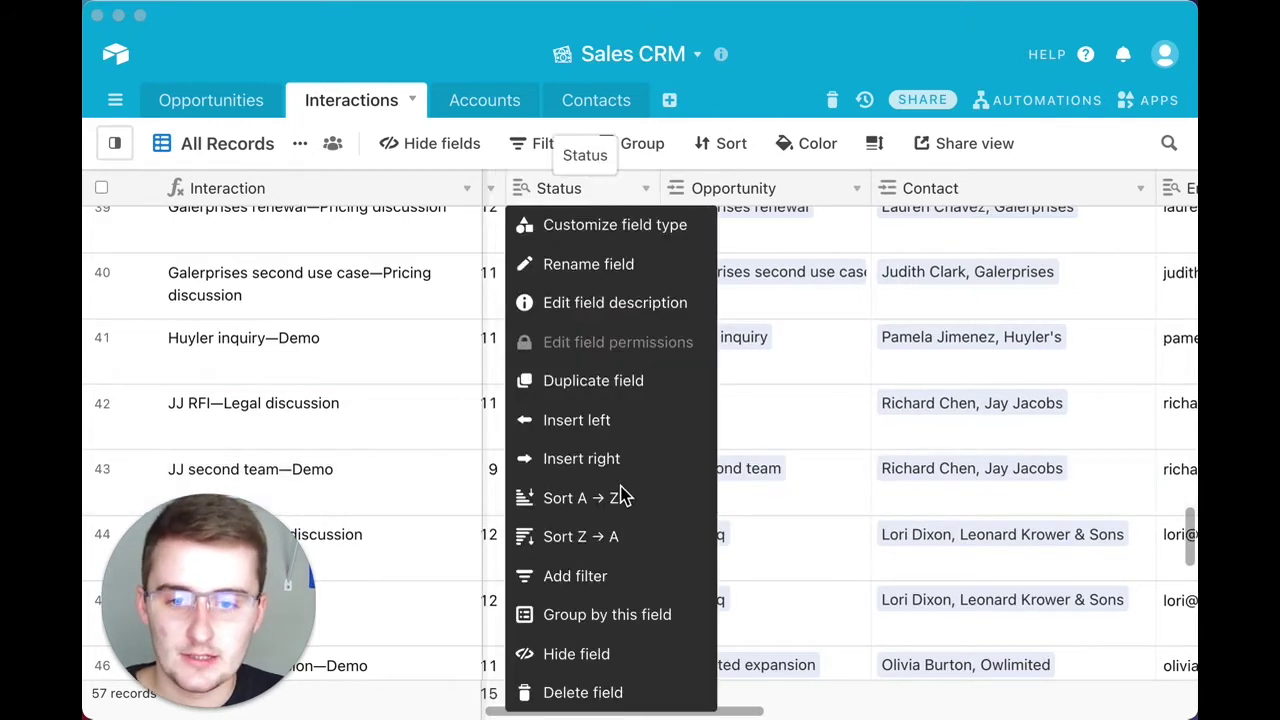
pyautogui.click(578, 460)
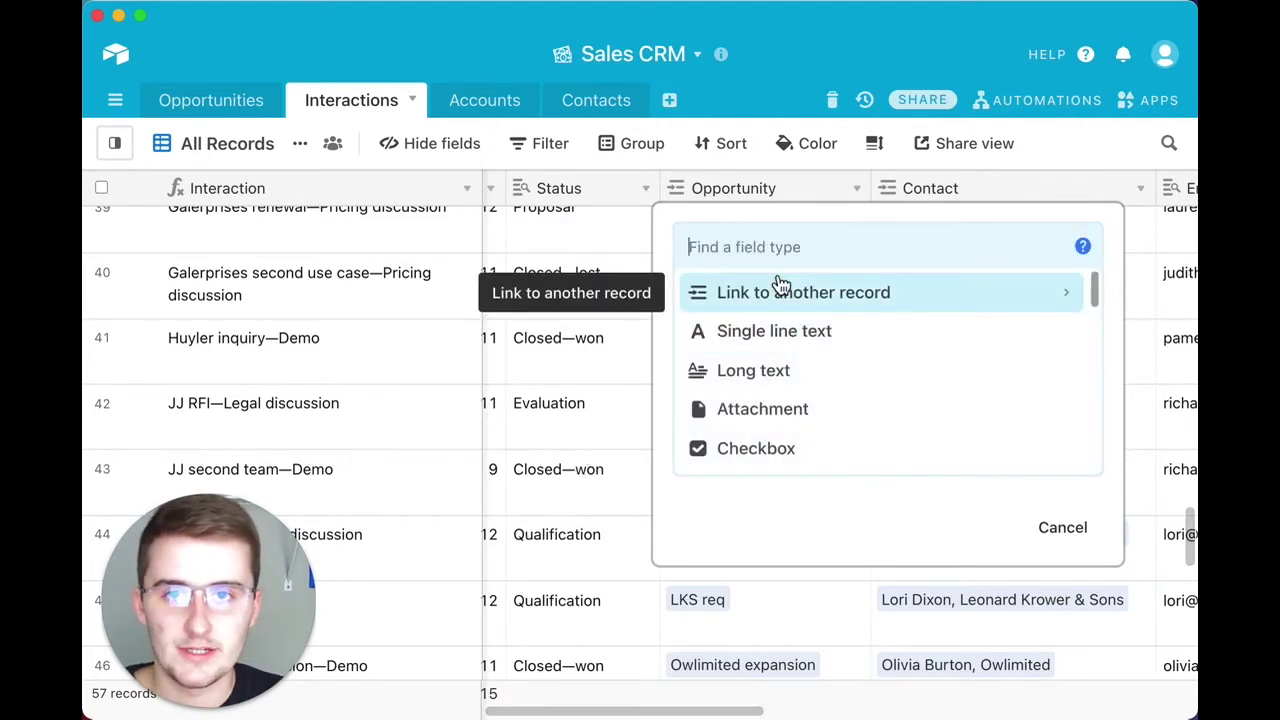
pyautogui.scroll(-5, 766, 410)
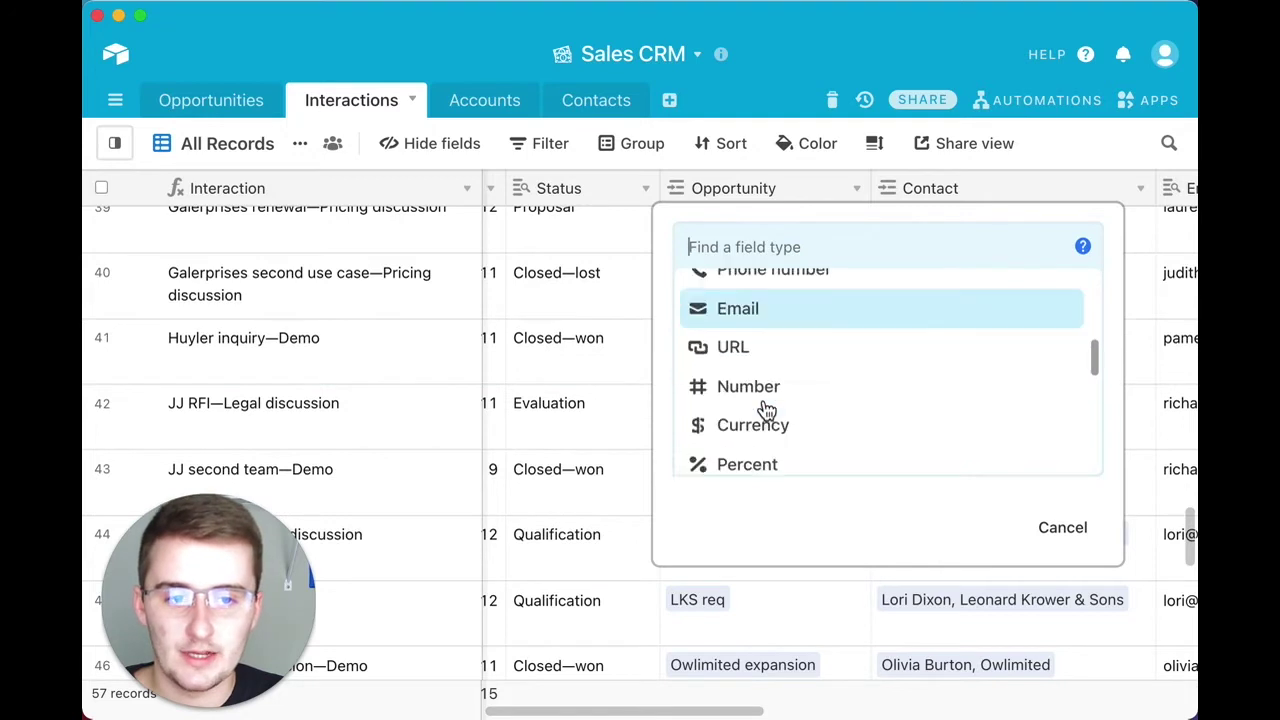
pyautogui.scroll(-5, 766, 410)
pyautogui.click(737, 360)
# Begin the formula with the IF function and the Status field, reading IF(Status).
pyautogui.click(748, 392)
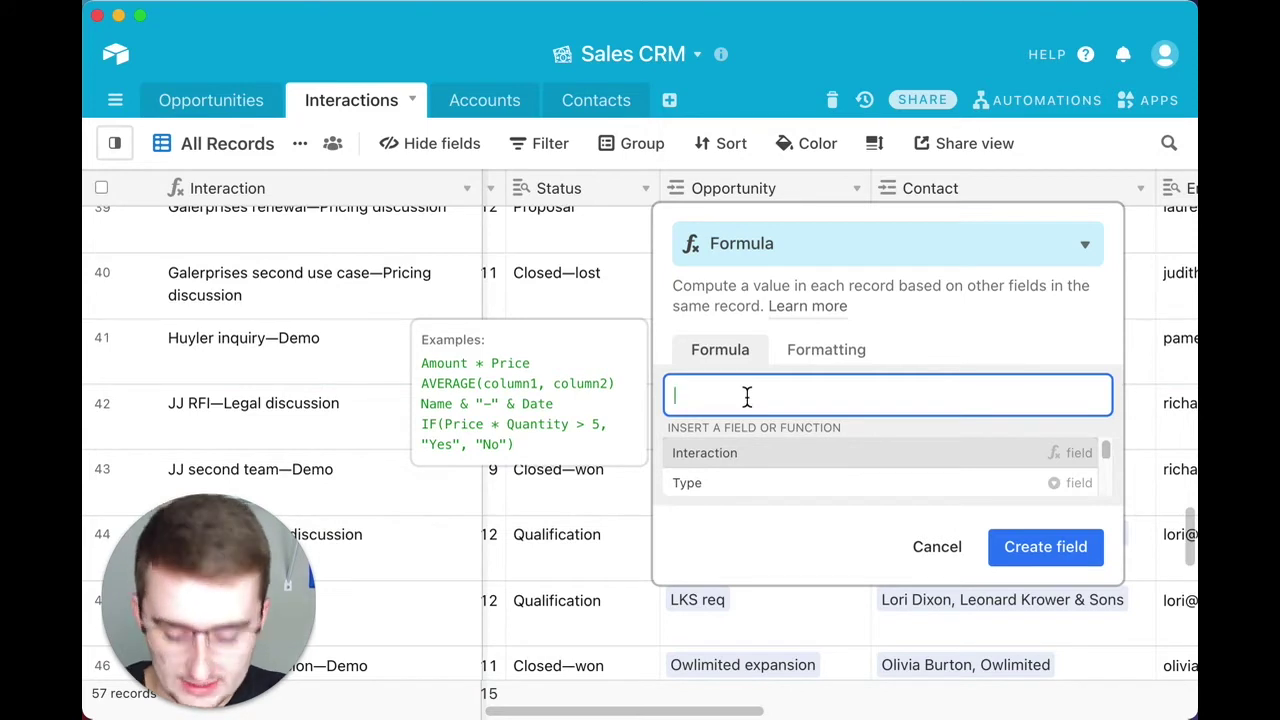
pyautogui.write('if')
pyautogui.click(760, 464)
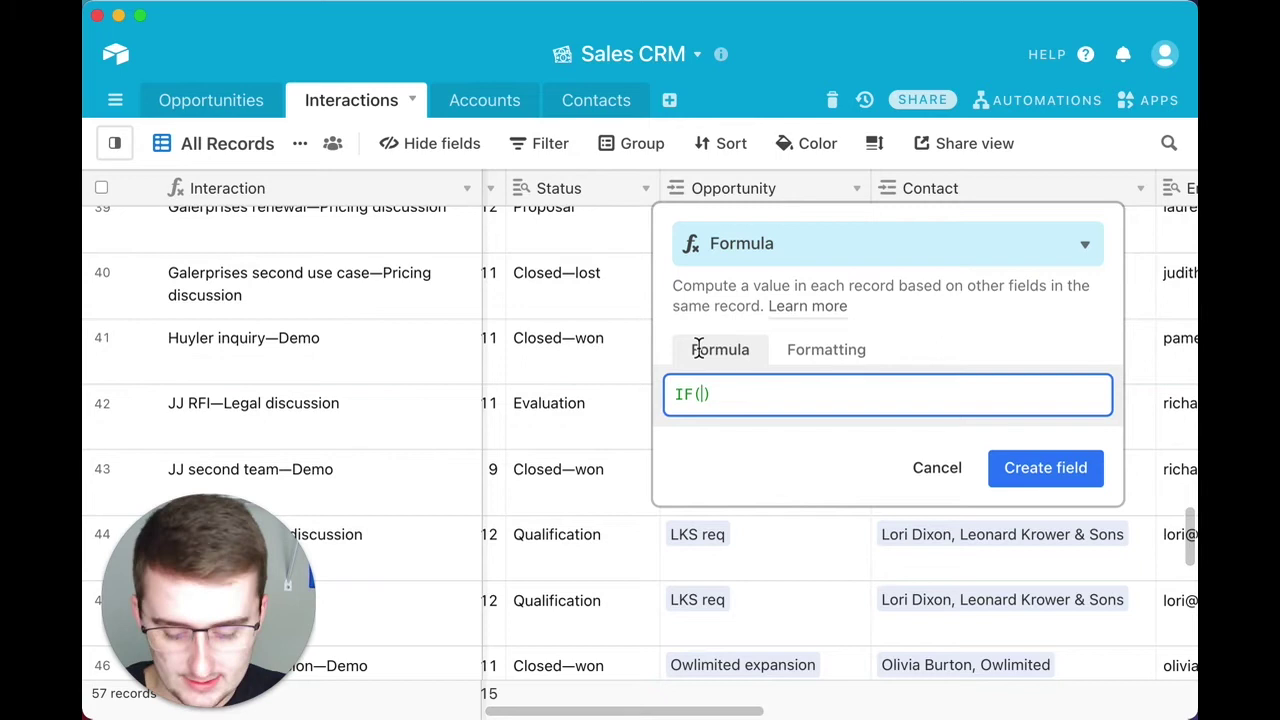
pyautogui.write('St')
pyautogui.click(734, 462)
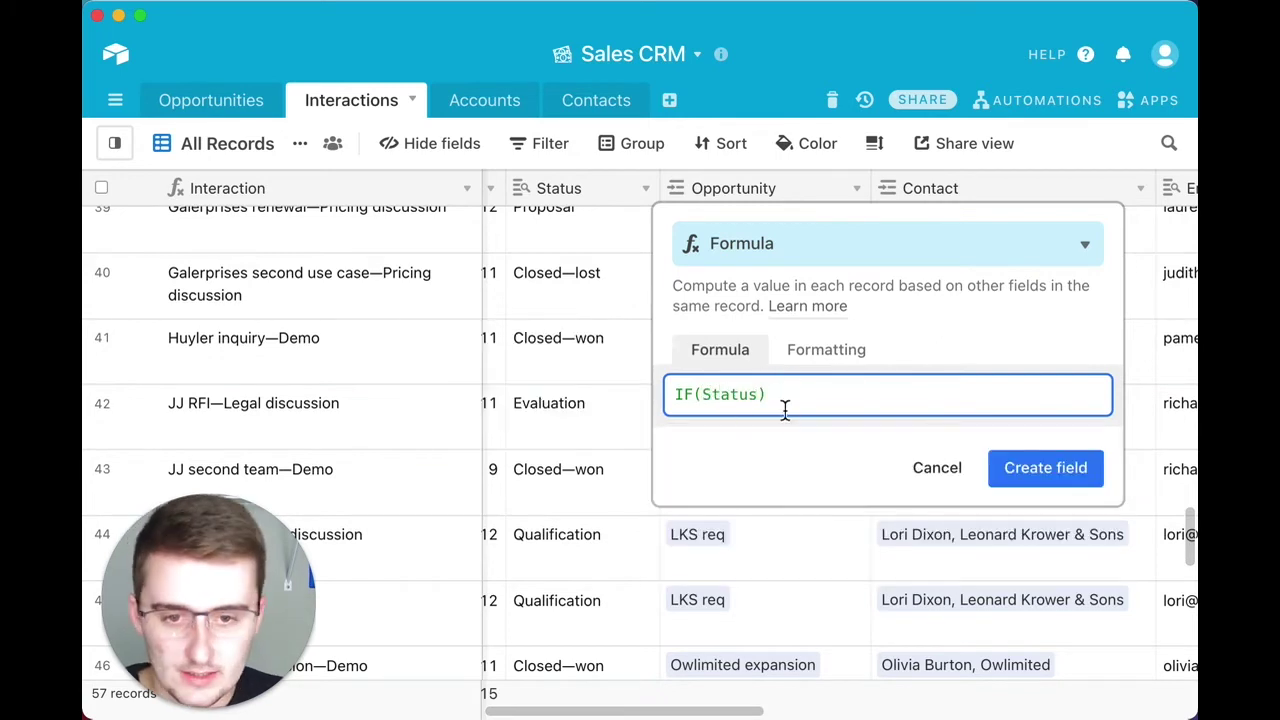
pyautogui.click(678, 395)
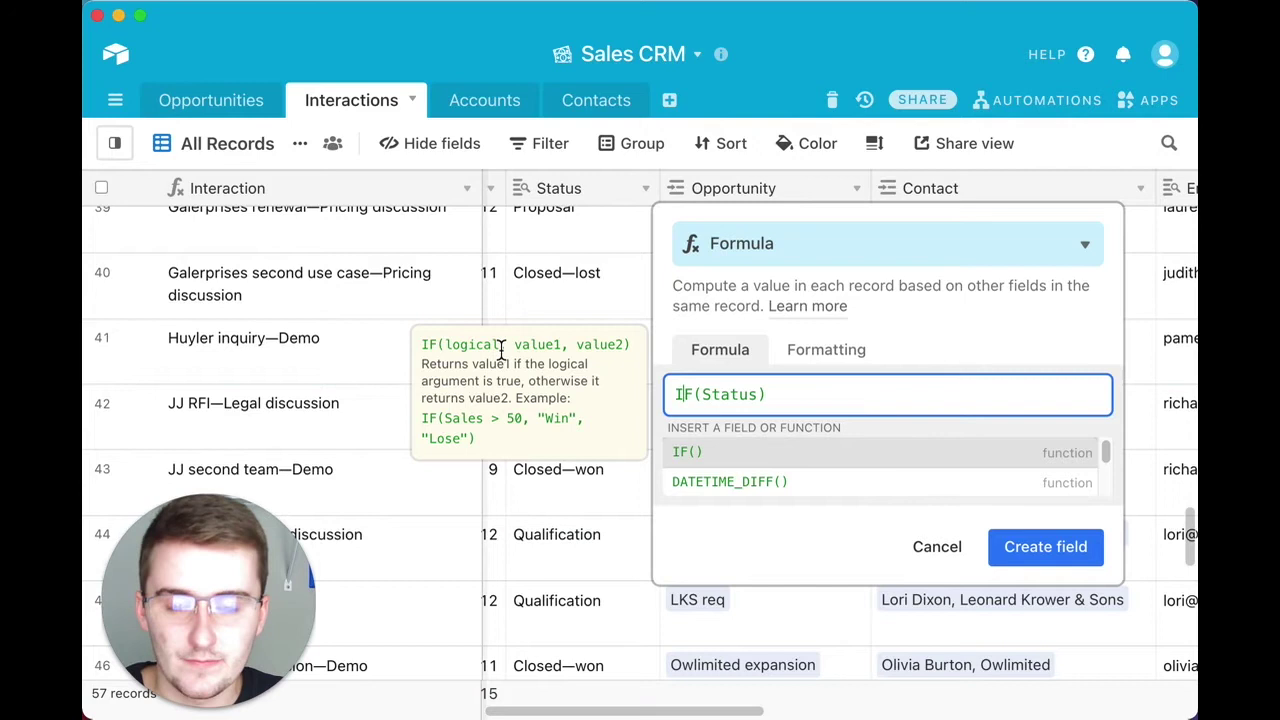
# Complete the formula as IF(Status="Closed--won",12,13).
pyautogui.click(760, 397)
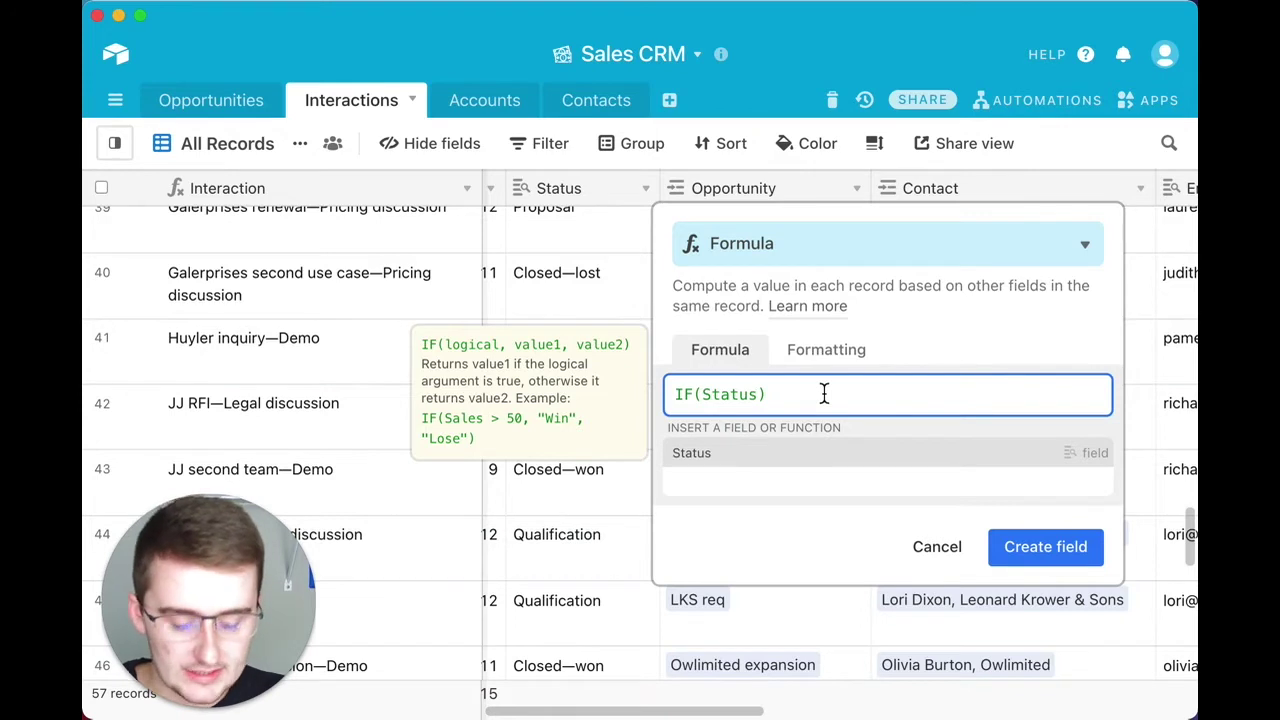
pyautogui.write('=')
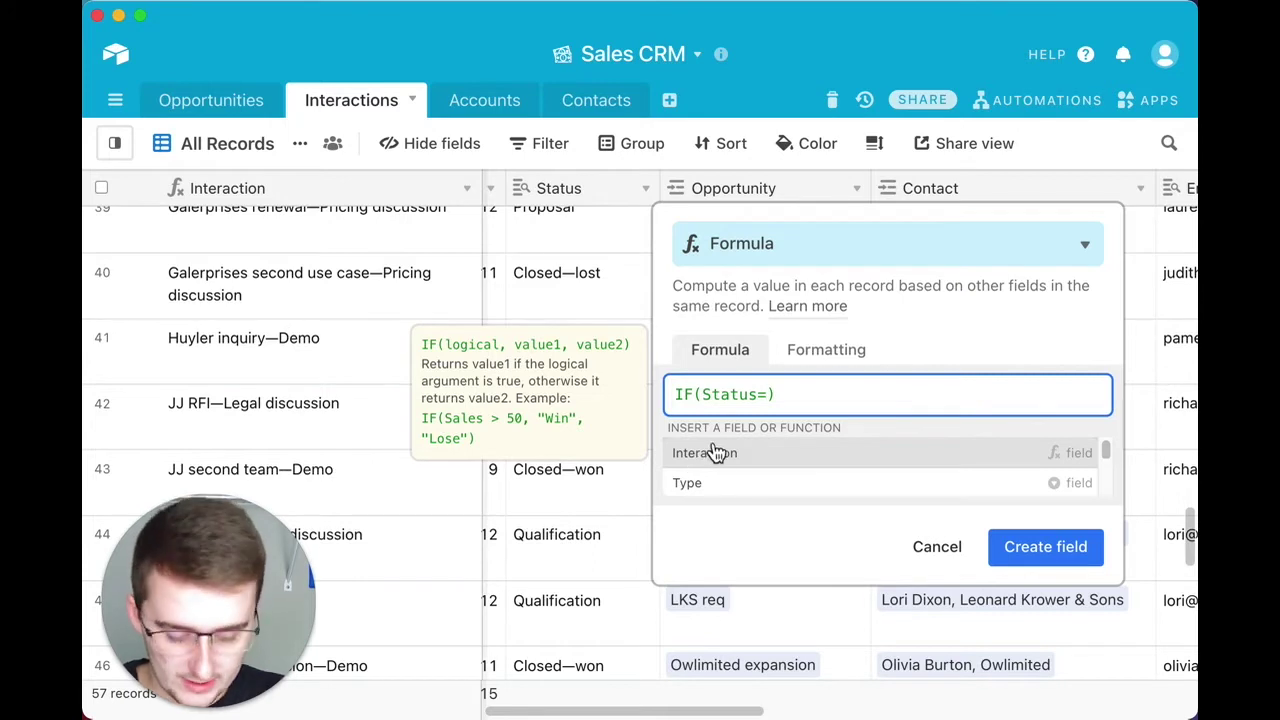
pyautogui.write('"')
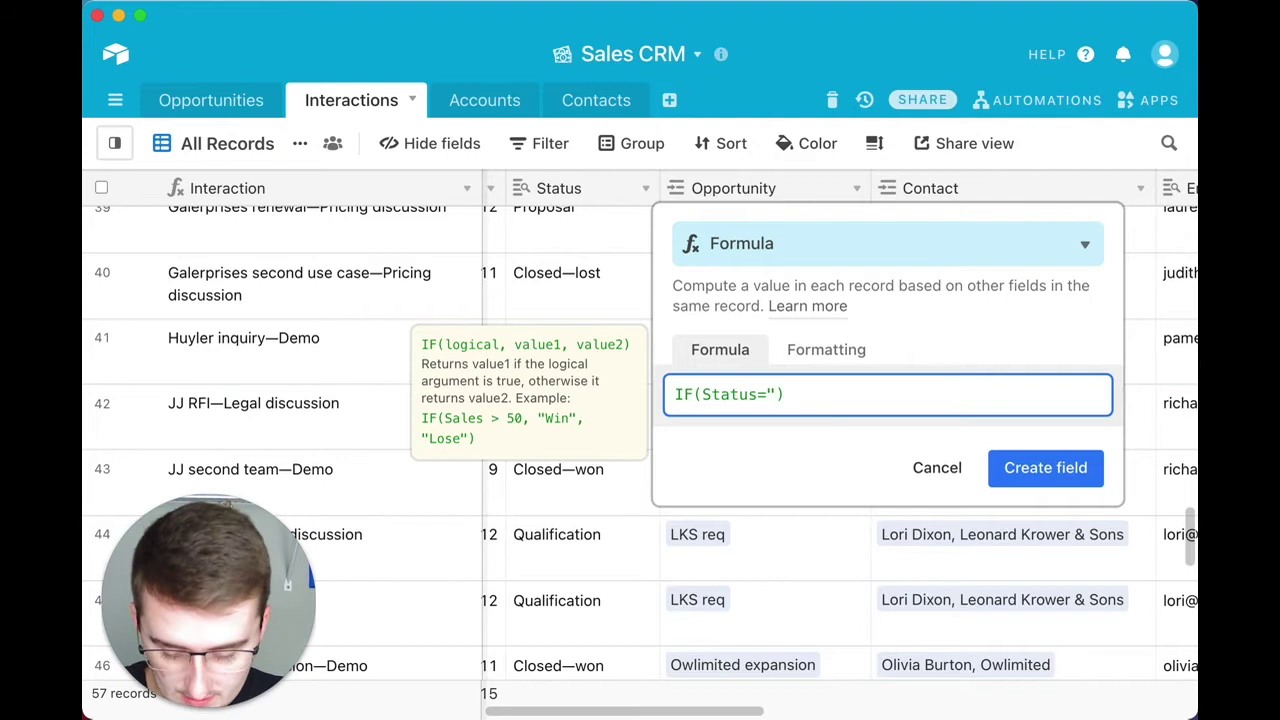
pyautogui.write('Clo')
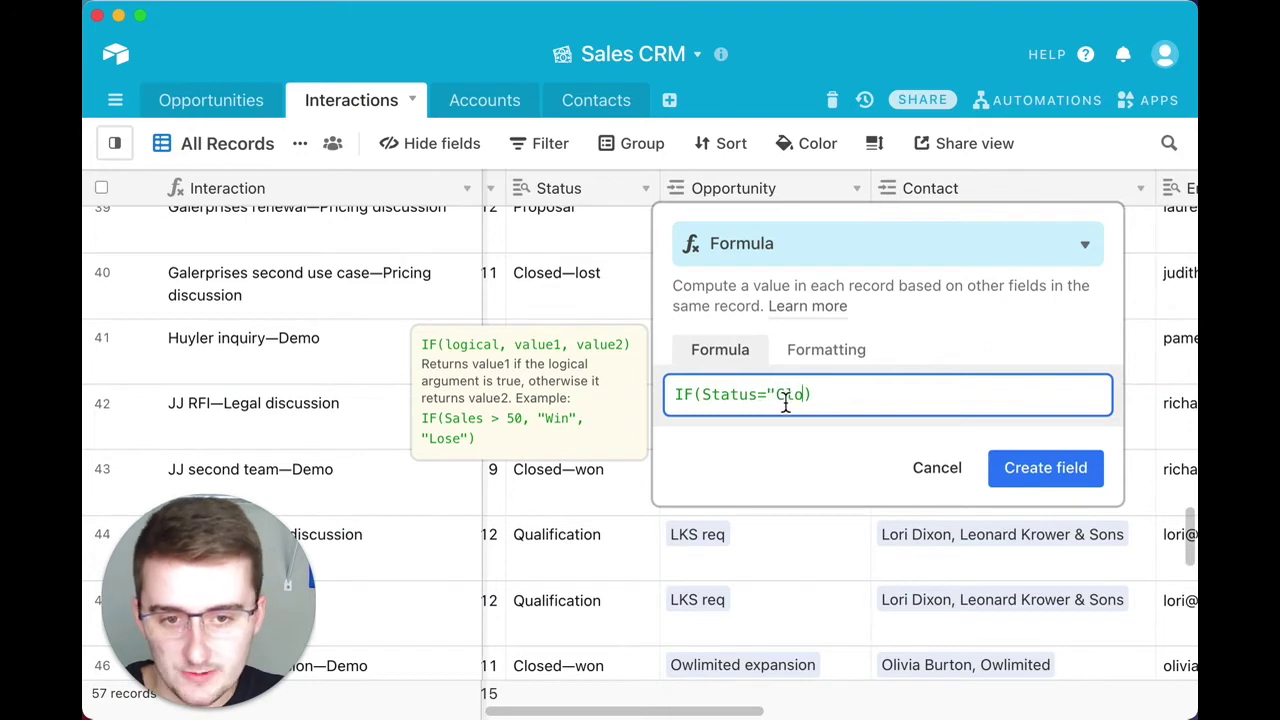
pyautogui.write('sed')
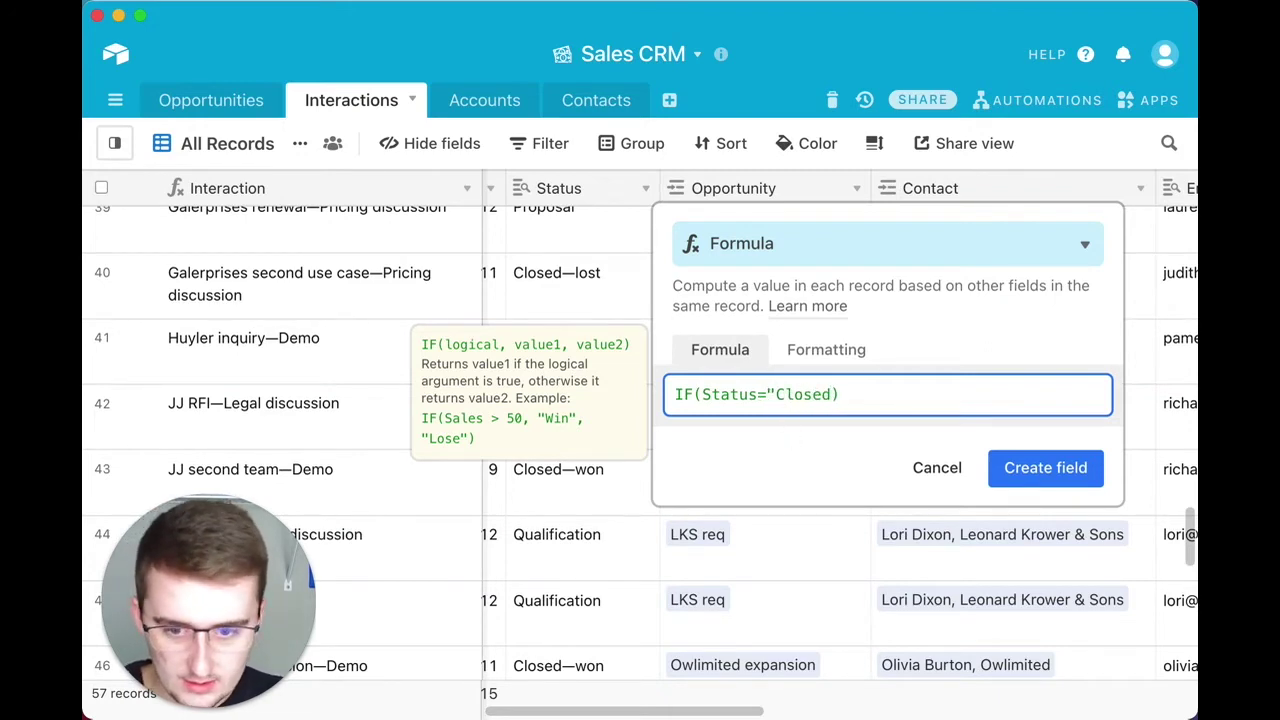
pyautogui.write('--')
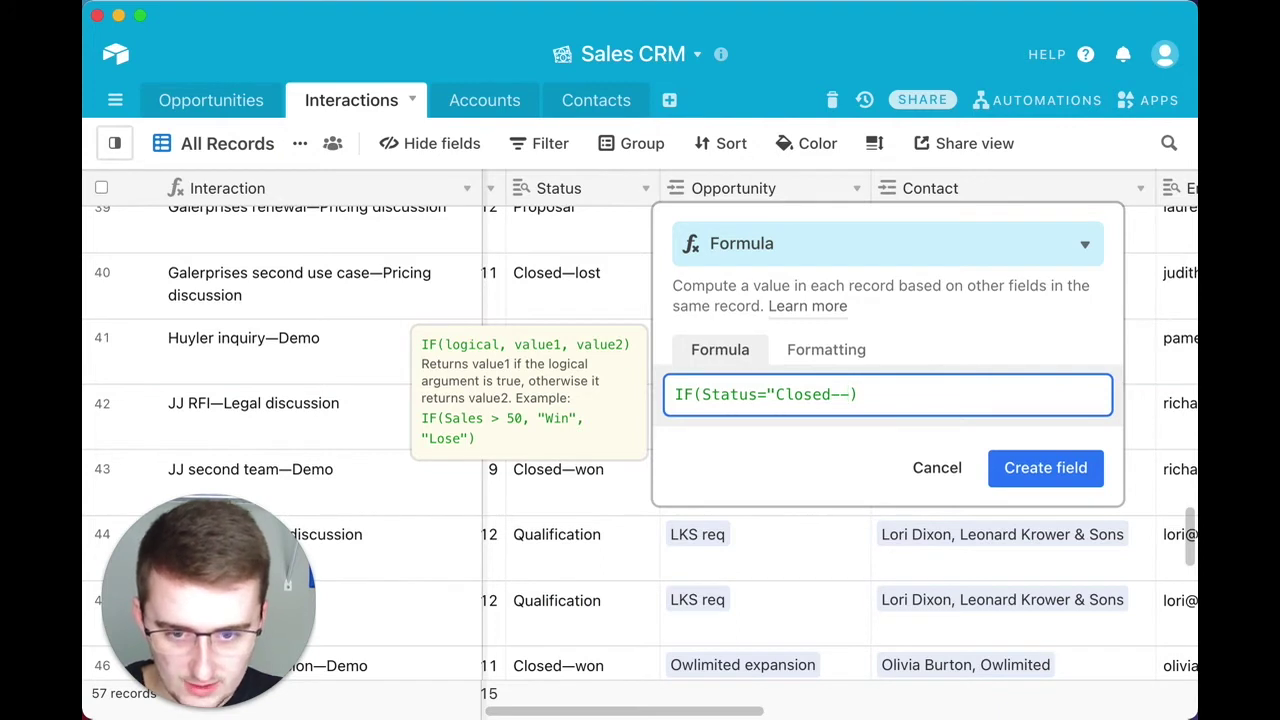
pyautogui.write('won"')
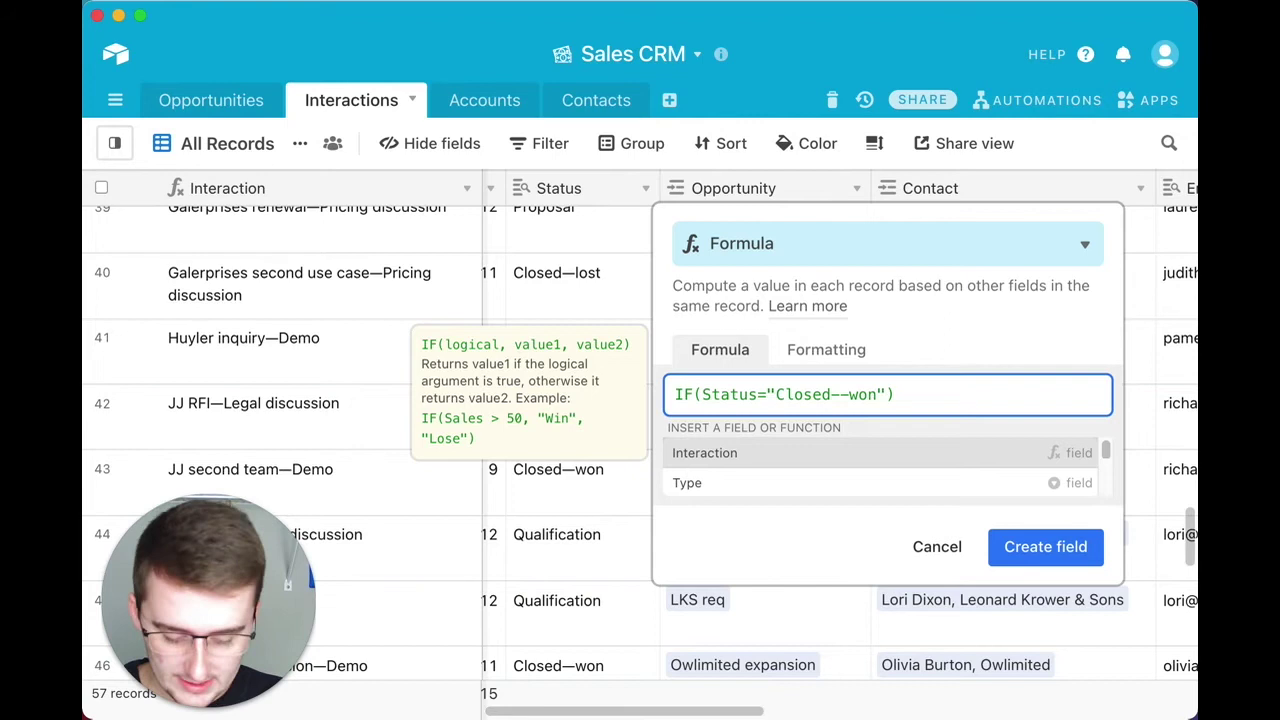
pyautogui.write(',')
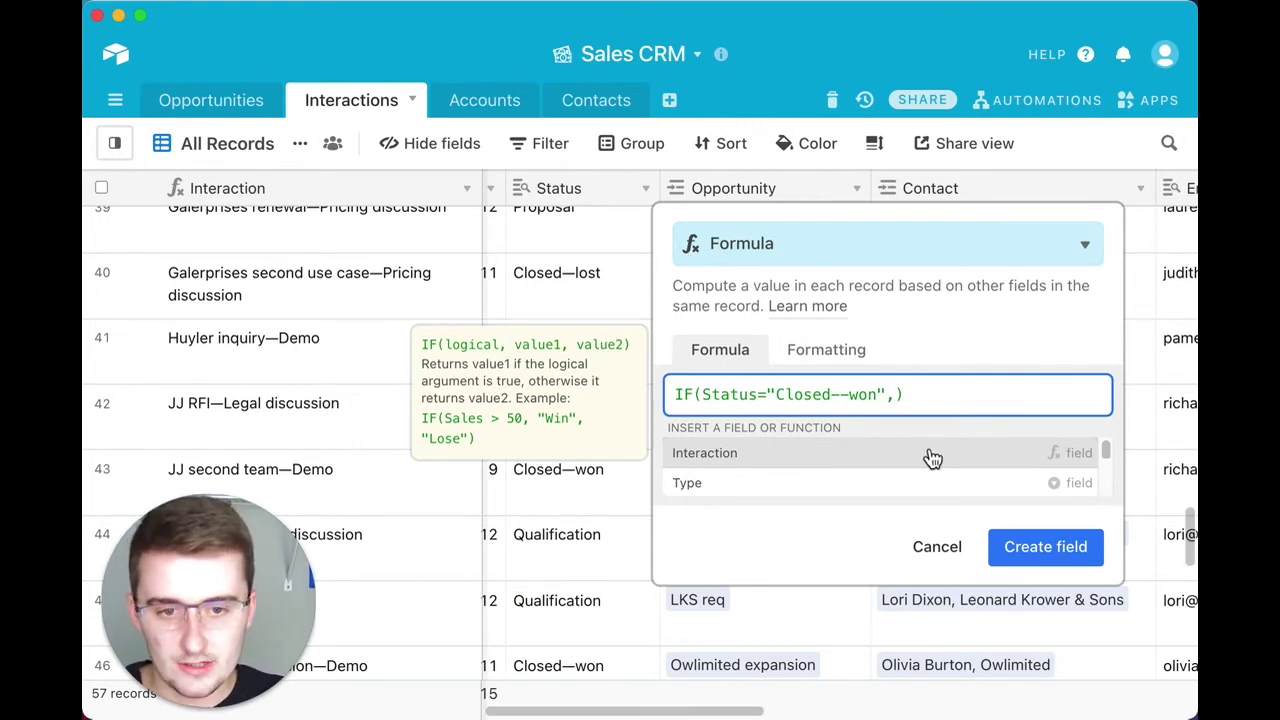
pyautogui.write('12')
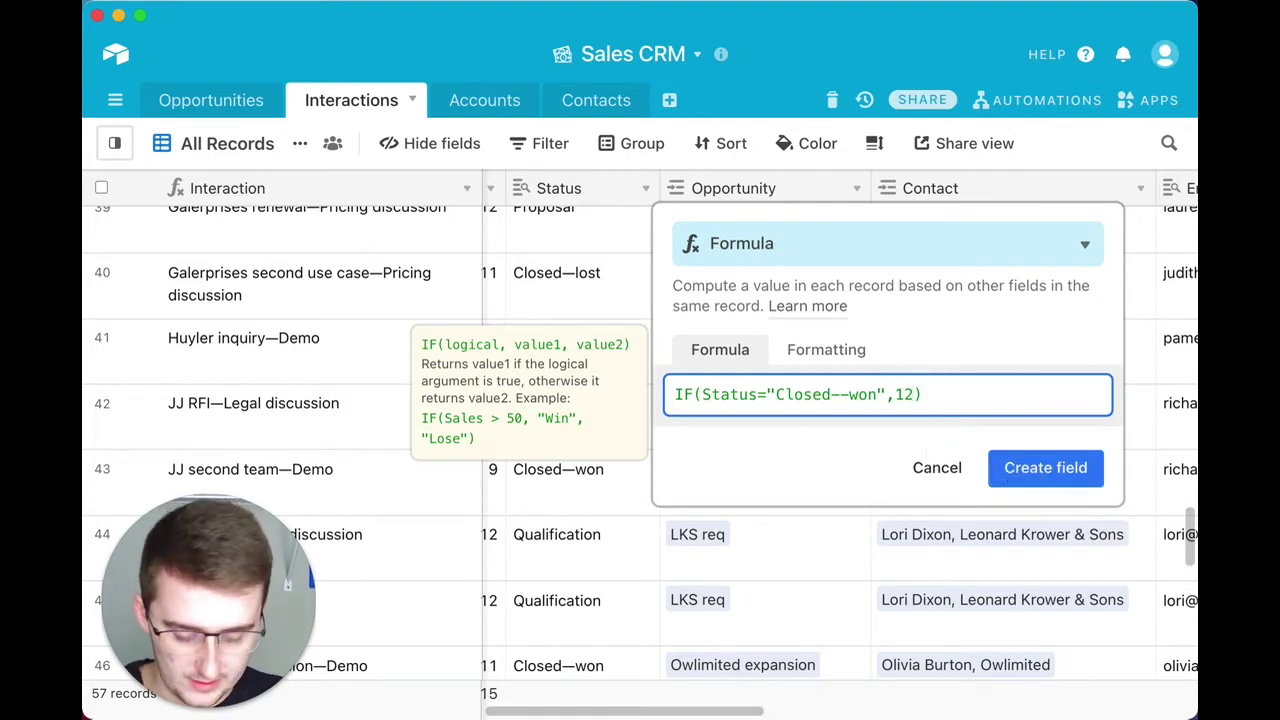
pyautogui.write(',13')
# Create the Calculation 2 field, abandoning a rename, and inspect the Closed—lost and Closed—won cells.
pyautogui.click(1026, 476)
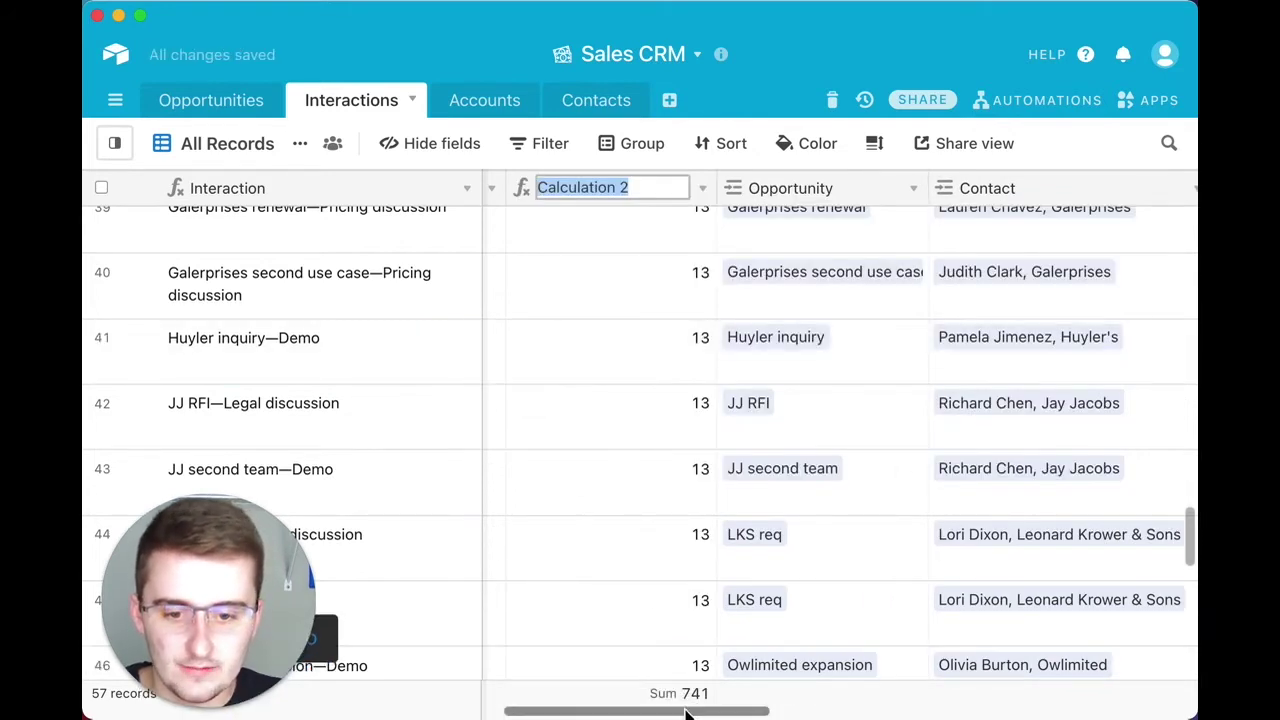
pyautogui.hscroll(-5, 722, 530)
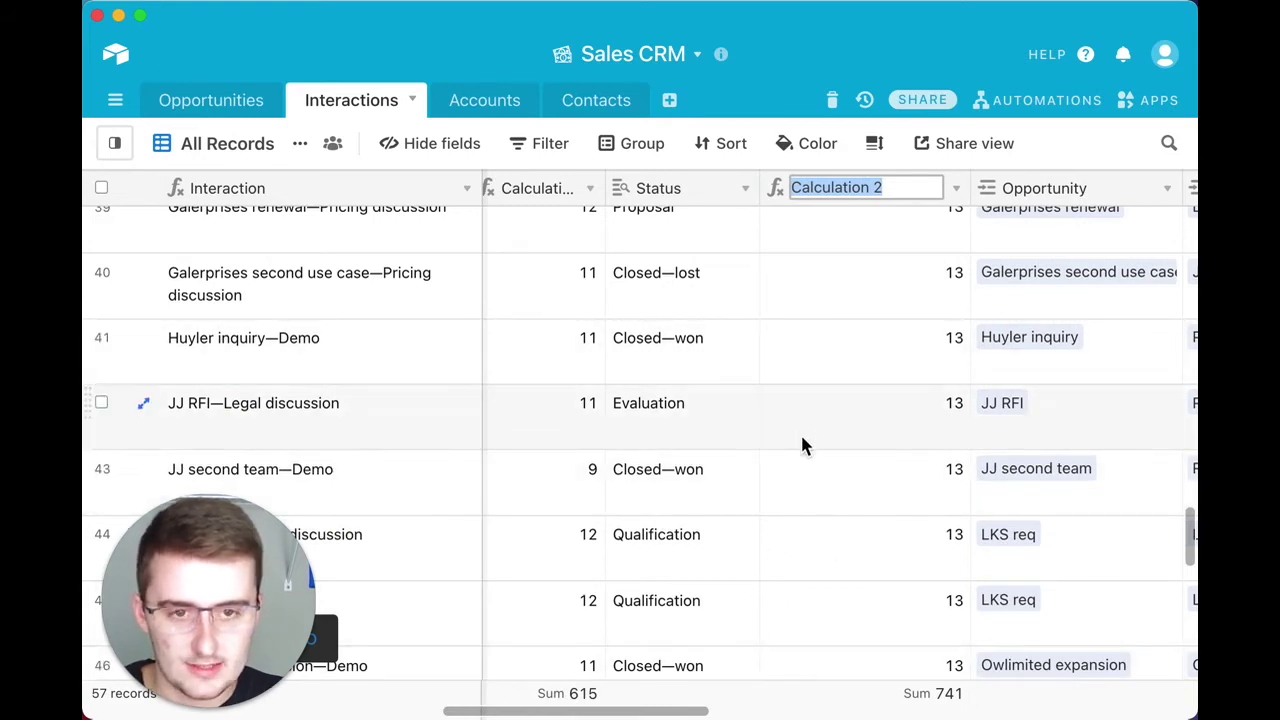
pyautogui.write('Tutorial')
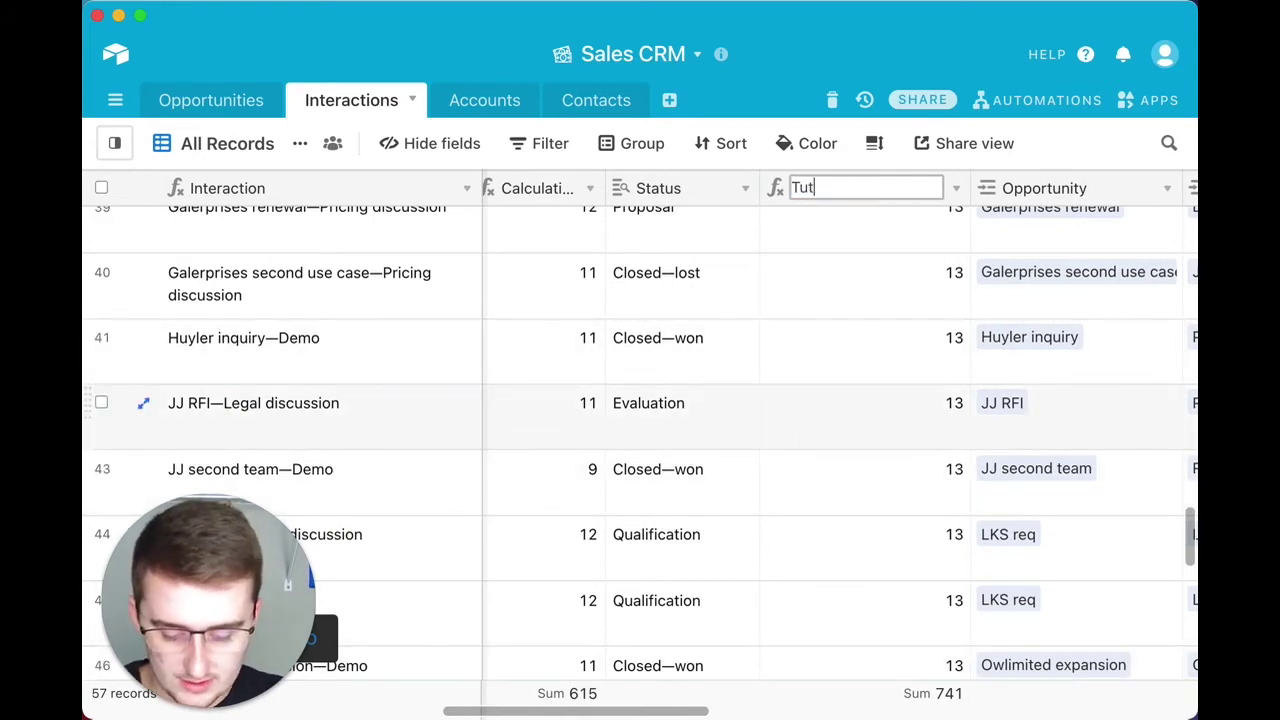
pyautogui.click(644, 288)
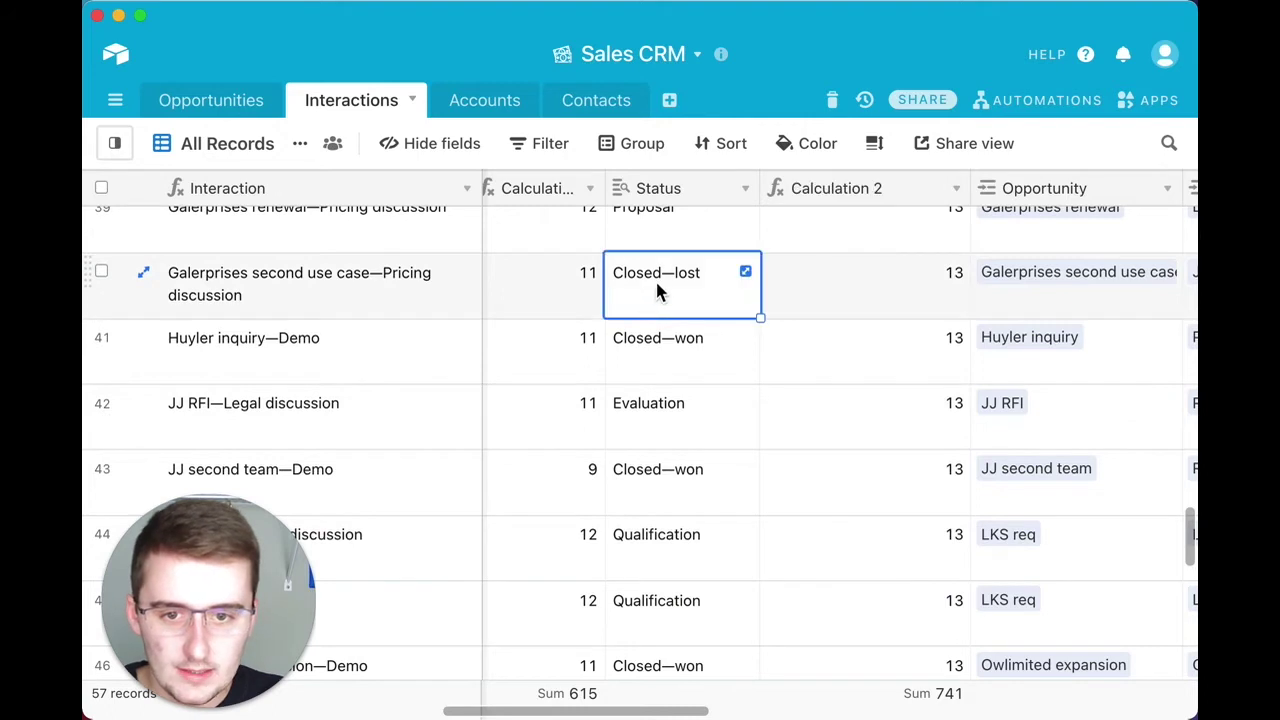
pyautogui.click(665, 374)
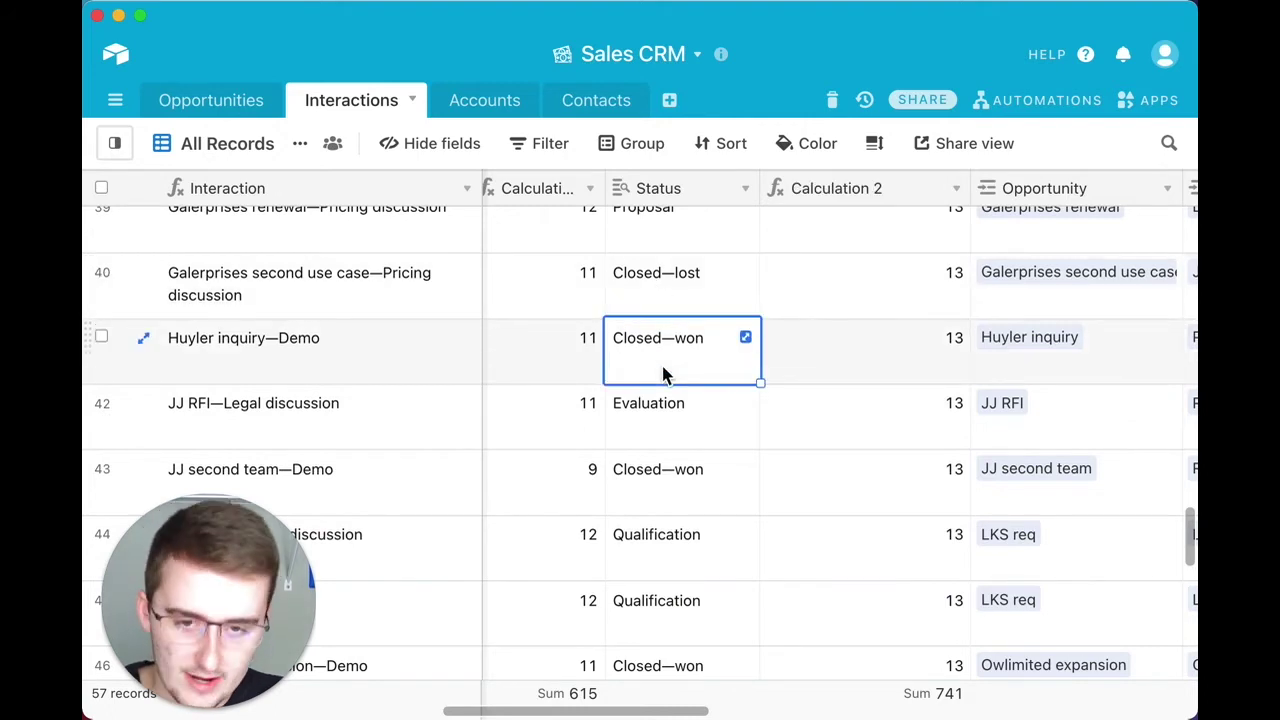
# Change "Closed--won" to "Closed-won" in the Calculation 2 formula and save it.
pyautogui.click(958, 195)
pyautogui.click(884, 223)
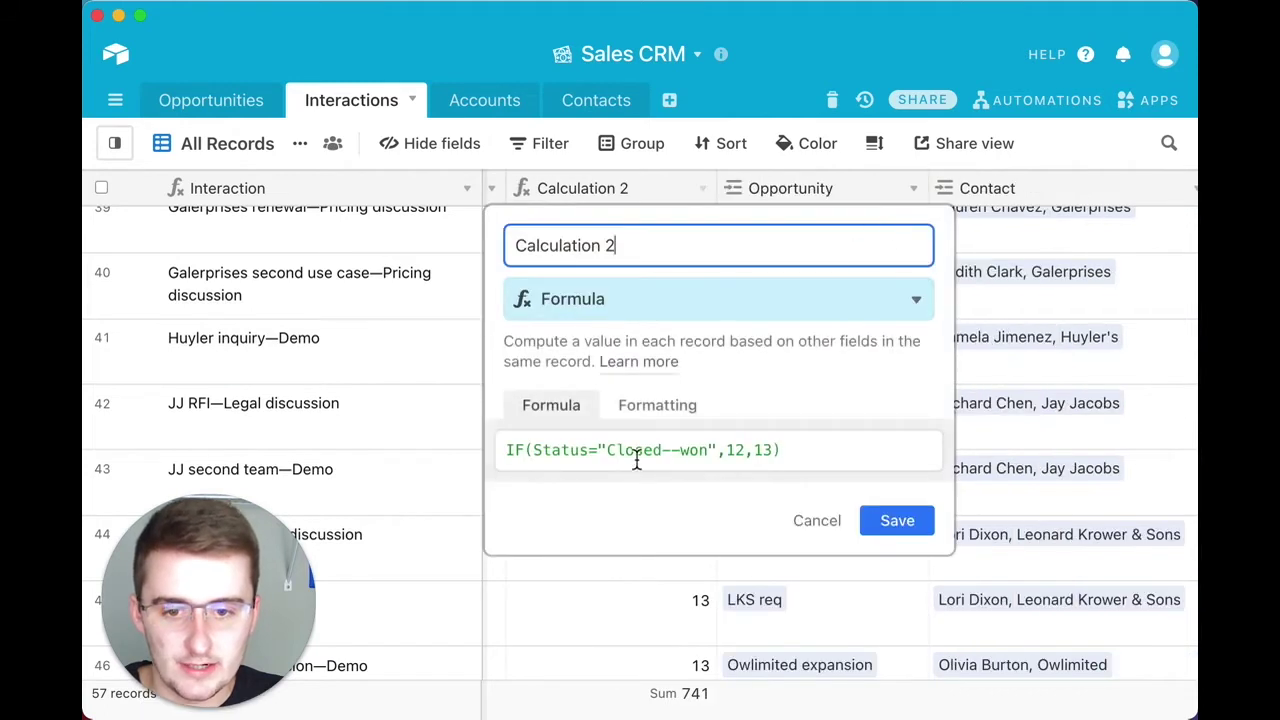
pyautogui.moveTo(607, 451); pyautogui.dragTo(707, 458)
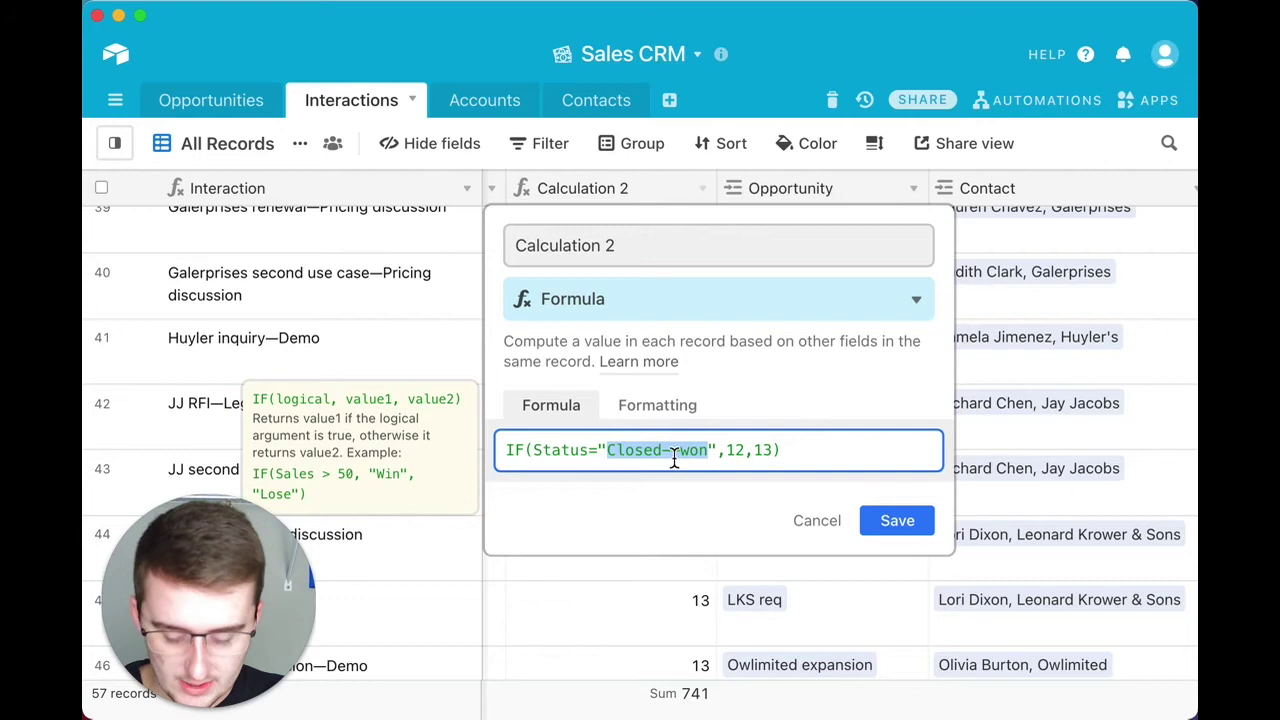
pyautogui.write('Closed-won')
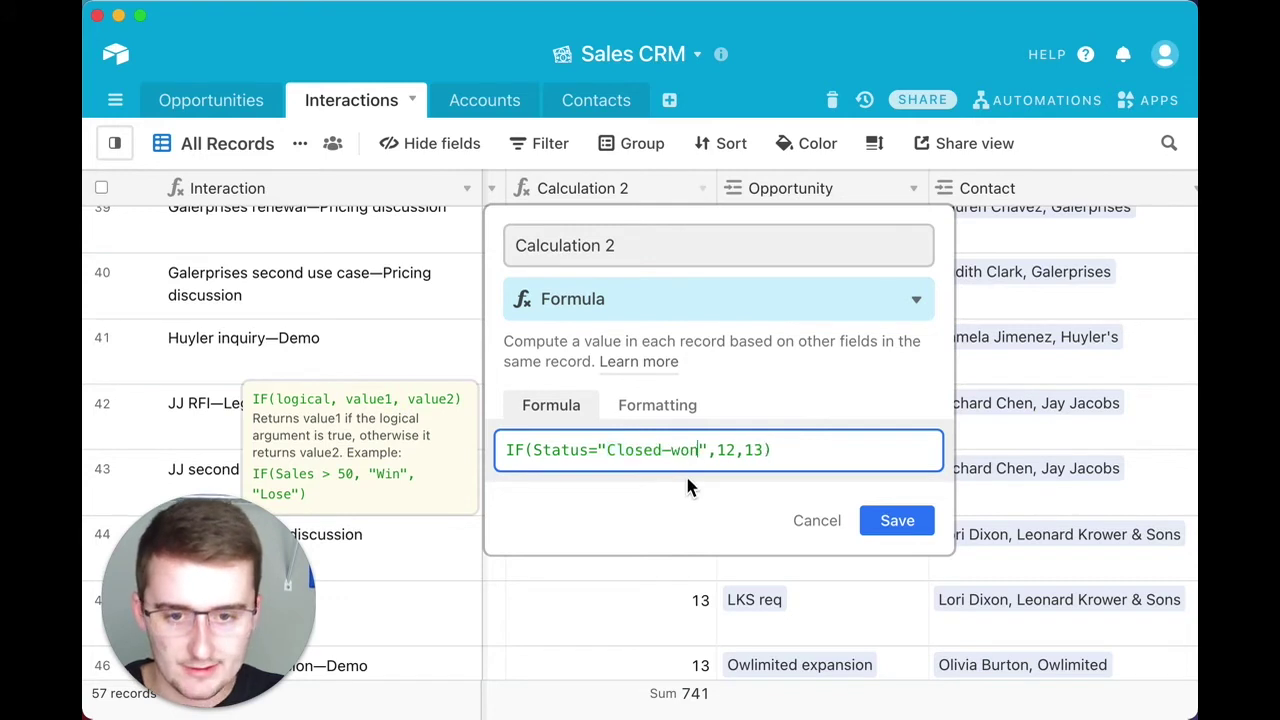
pyautogui.click(901, 528)
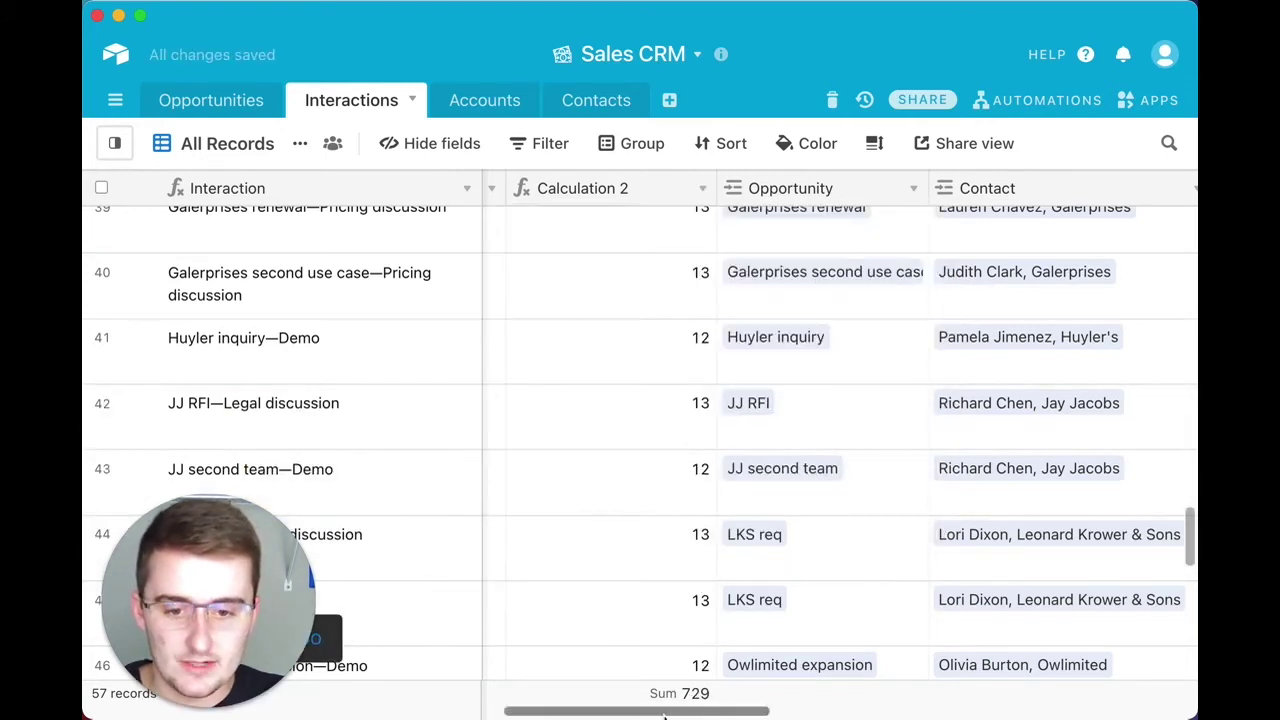
pyautogui.hscroll(-5, 800, 450)
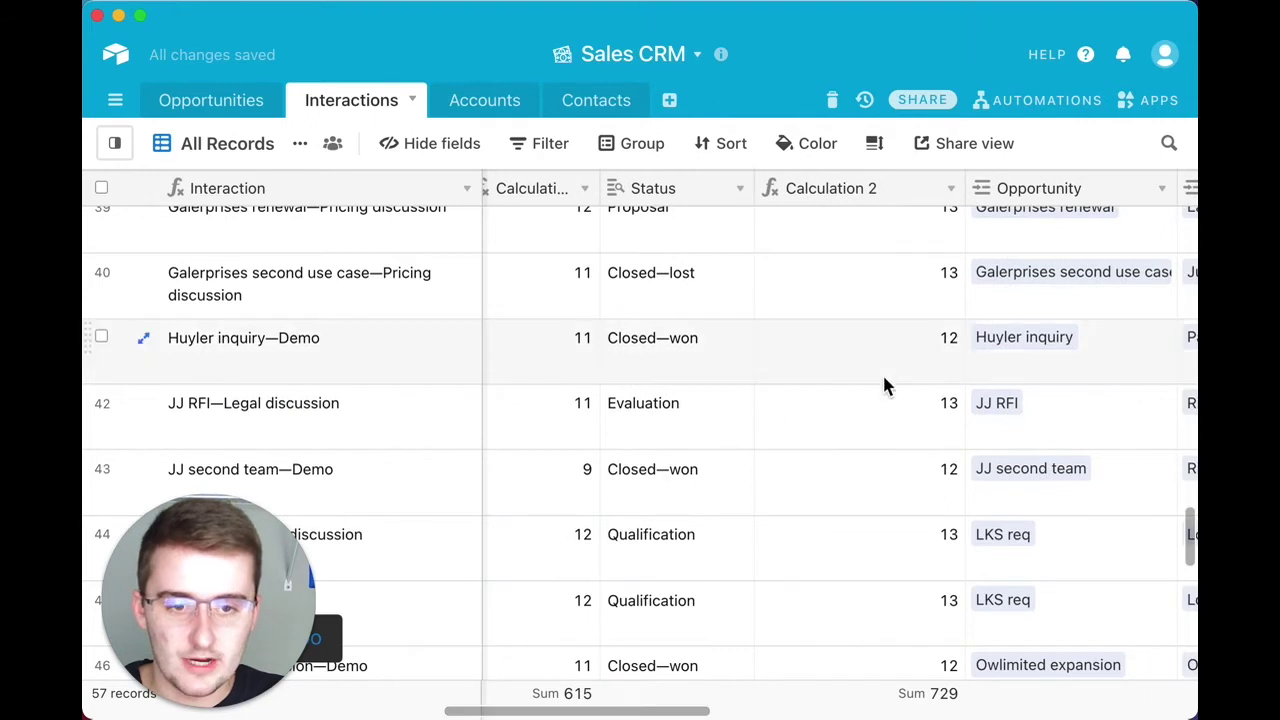
# Reopen the Calculation 2 formula and replace the 12 result with "Done".
pyautogui.click(945, 188)
pyautogui.click(903, 214)
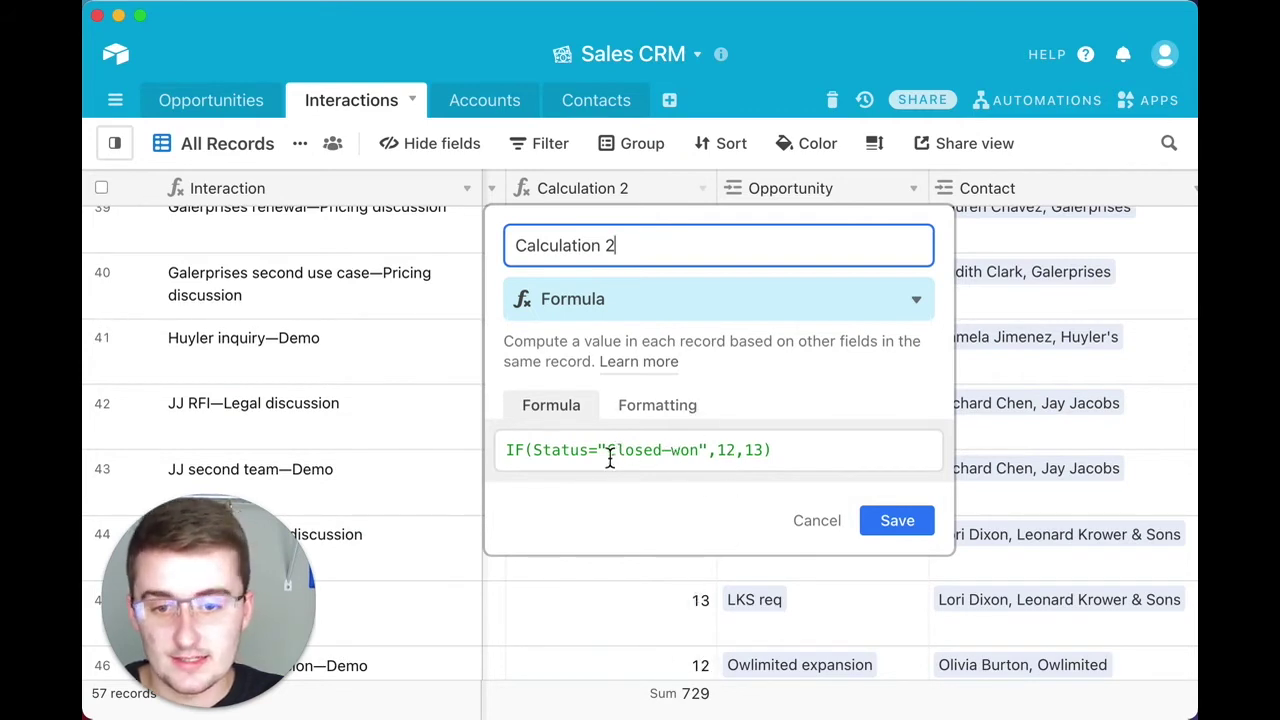
pyautogui.click(736, 450)
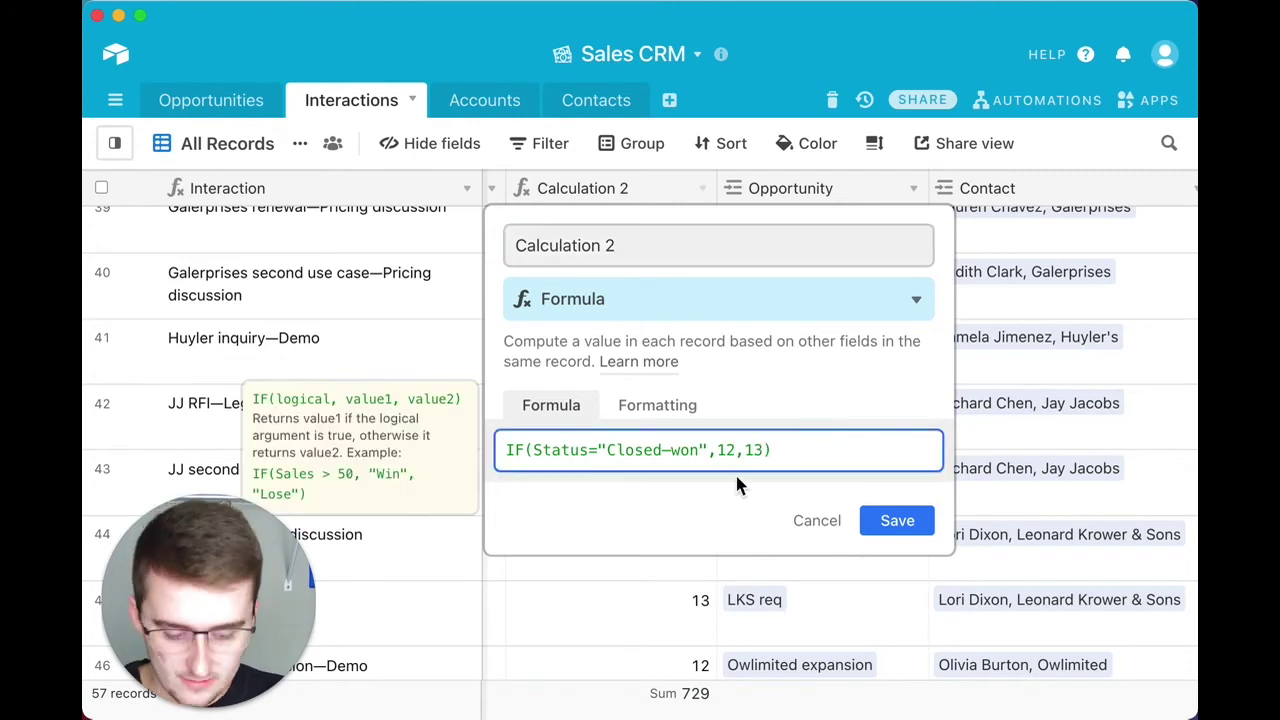
pyautogui.press('BackSpace')
pyautogui.press('BackSpace')
pyautogui.write('"')
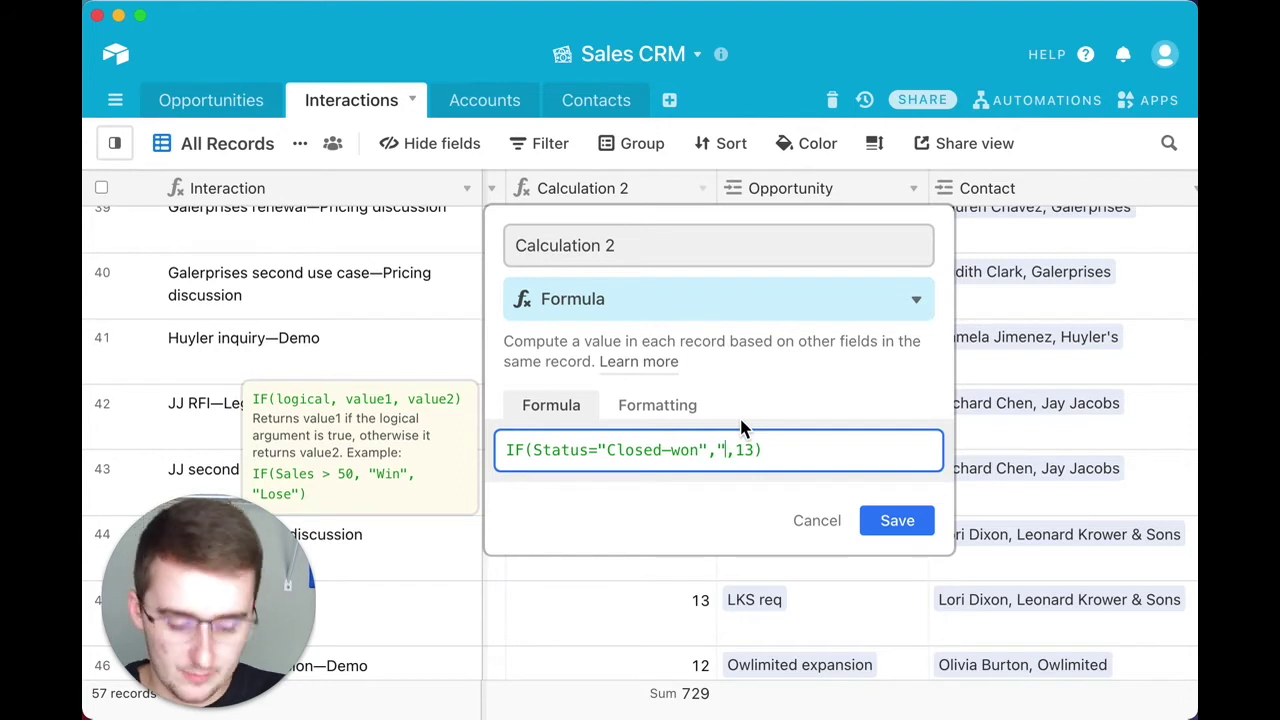
pyautogui.write('"')
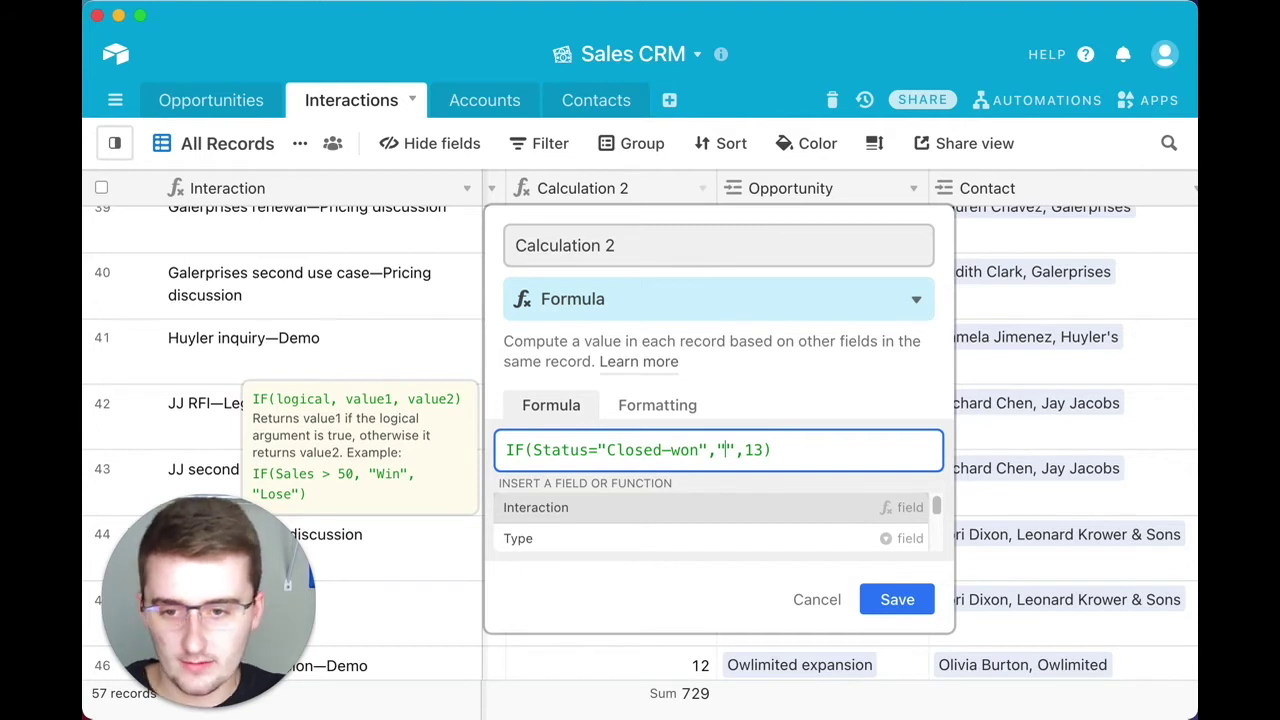
pyautogui.write('Gsd')
pyautogui.press('BackSpace')
pyautogui.press('BackSpace')
pyautogui.press('BackSpace')
pyautogui.write('Done')
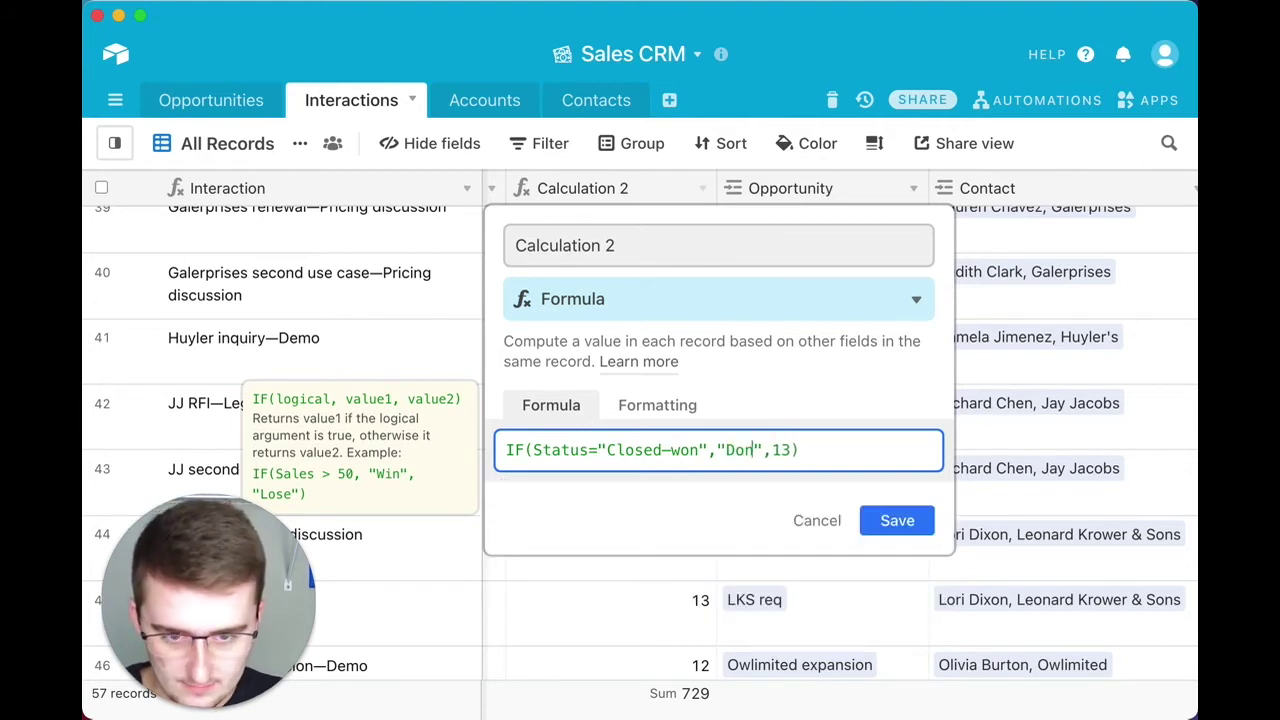
# Delete the 13 otherwise value, leaving the third argument empty for editing.
pyautogui.moveTo(786, 453); pyautogui.dragTo(797, 453)
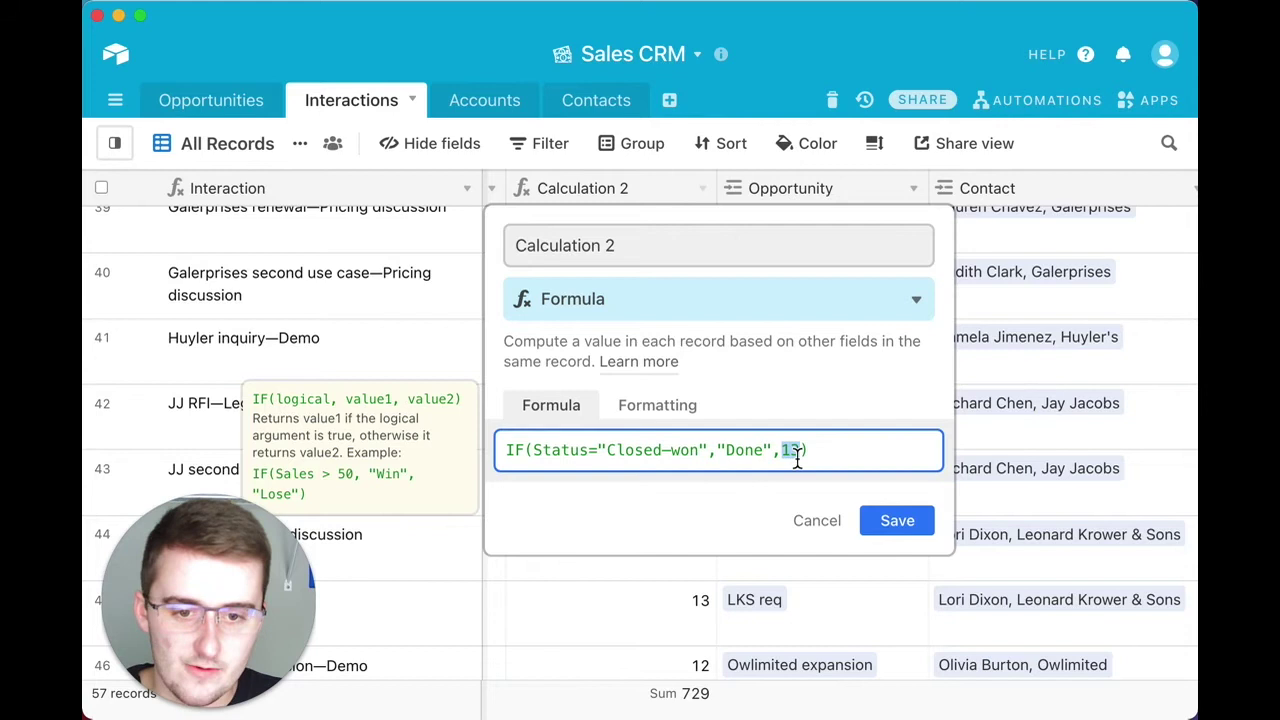
pyautogui.press('BackSpace')
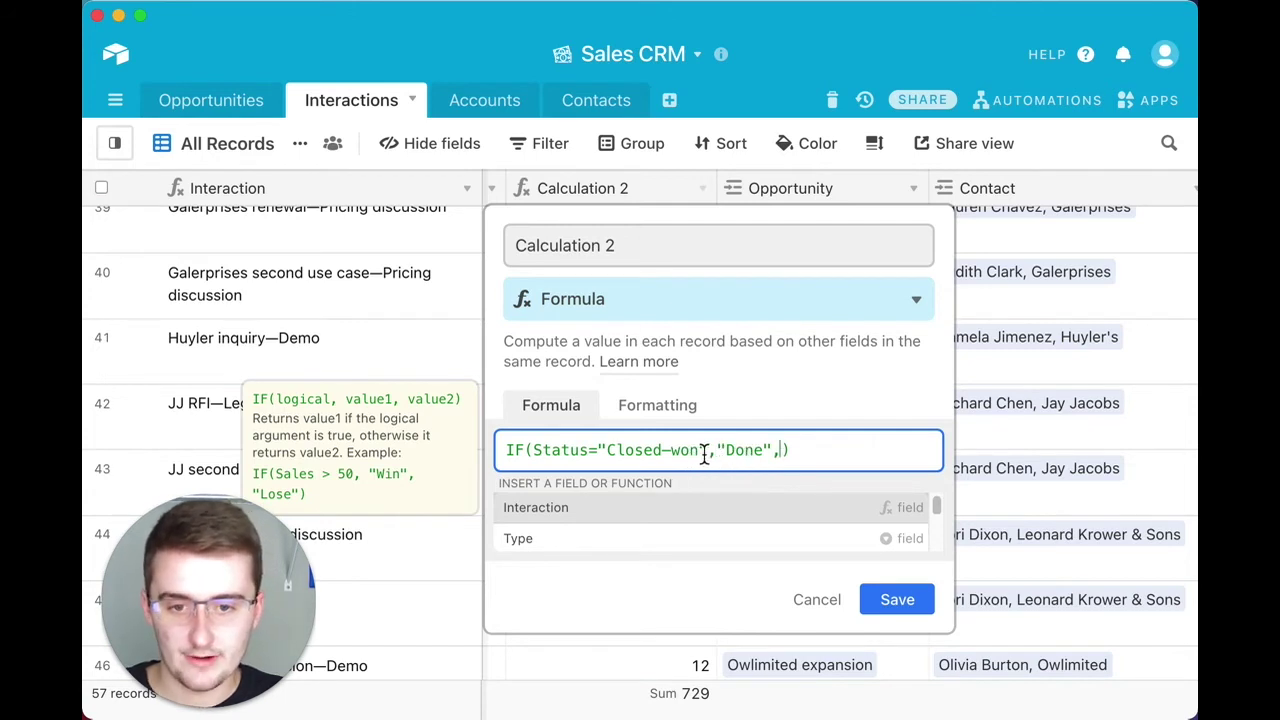
pyautogui.moveTo(707, 453); pyautogui.dragTo(533, 456)
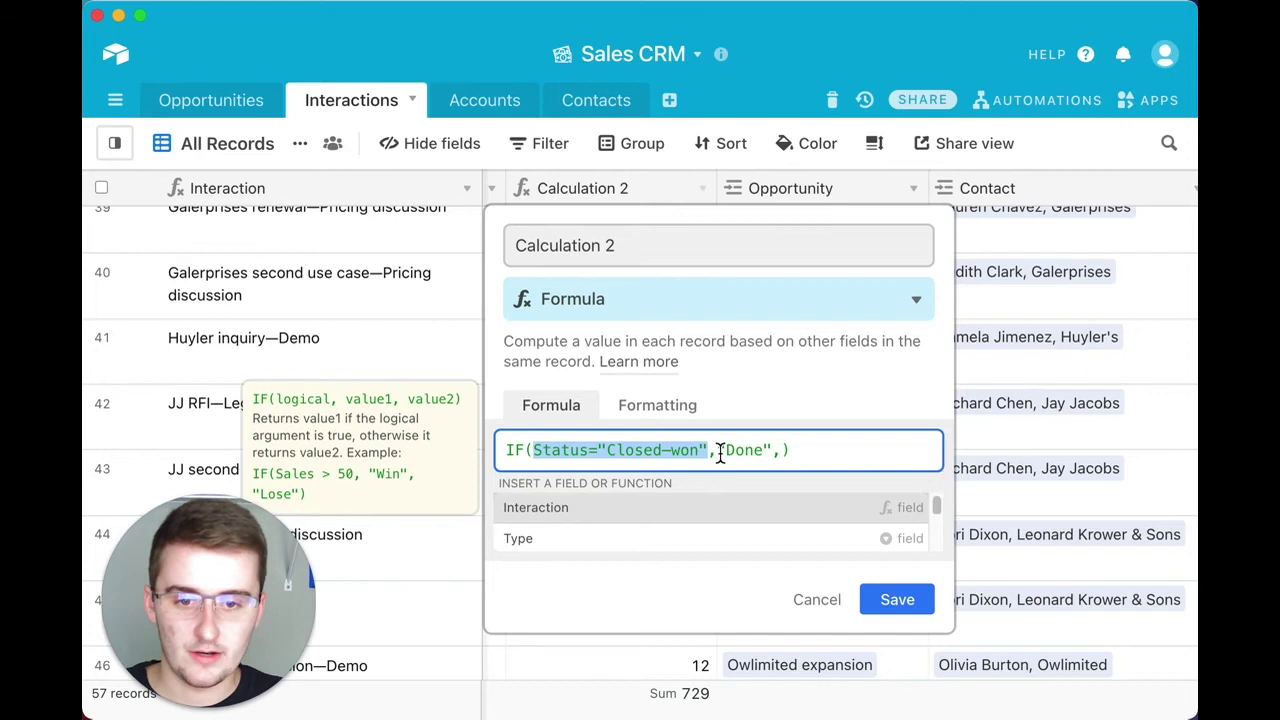
pyautogui.click(783, 452)
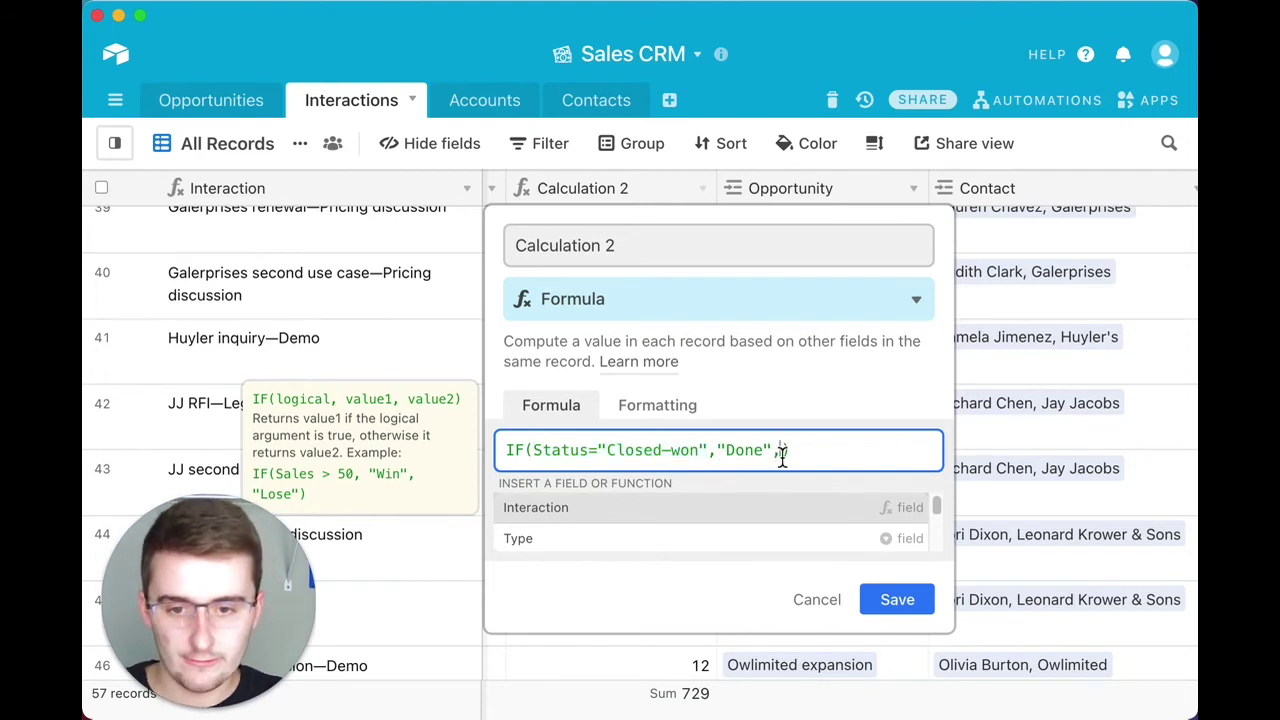
# Insert a nested IF with the Status field into the otherwise slot.
pyautogui.write('if')
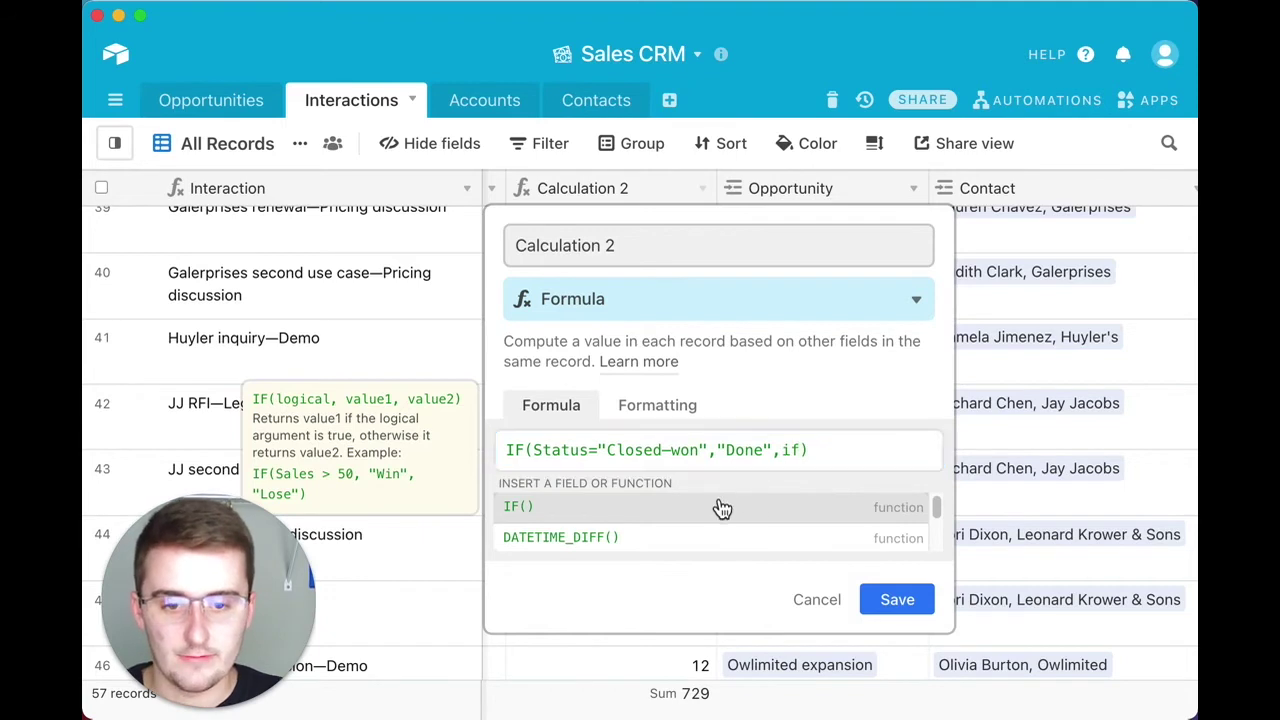
pyautogui.click(718, 505)
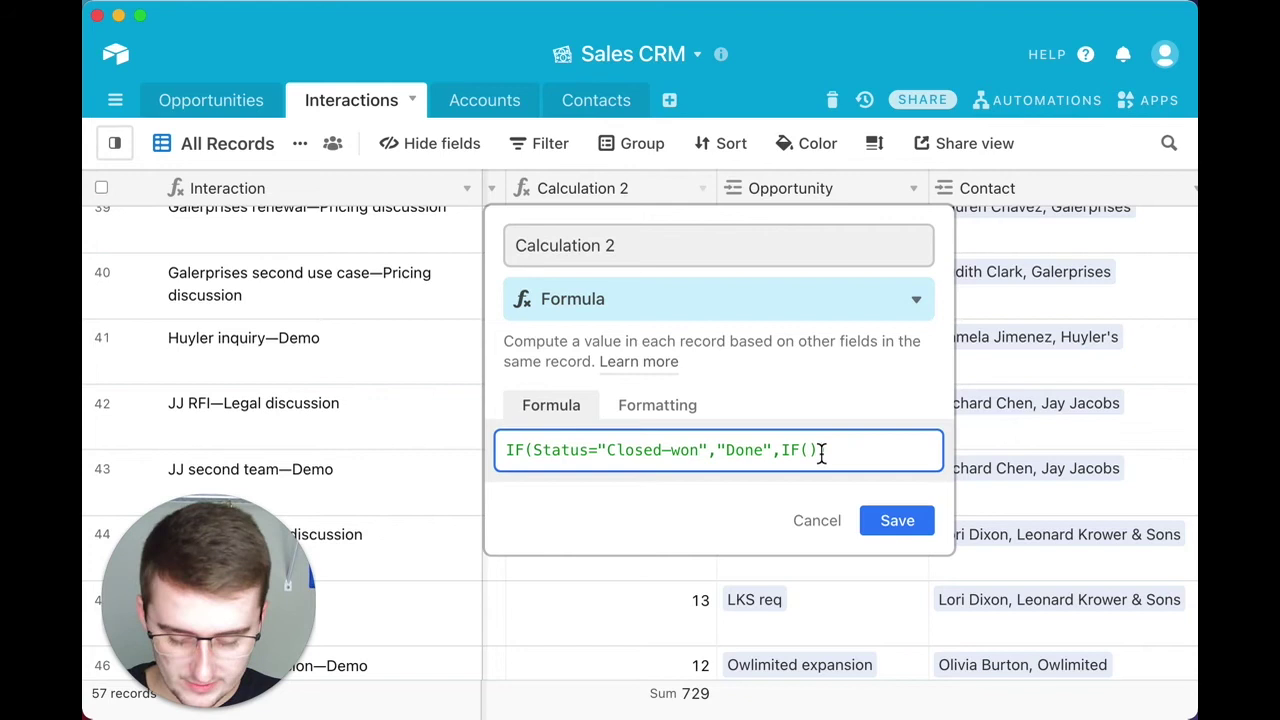
pyautogui.write('Stu')
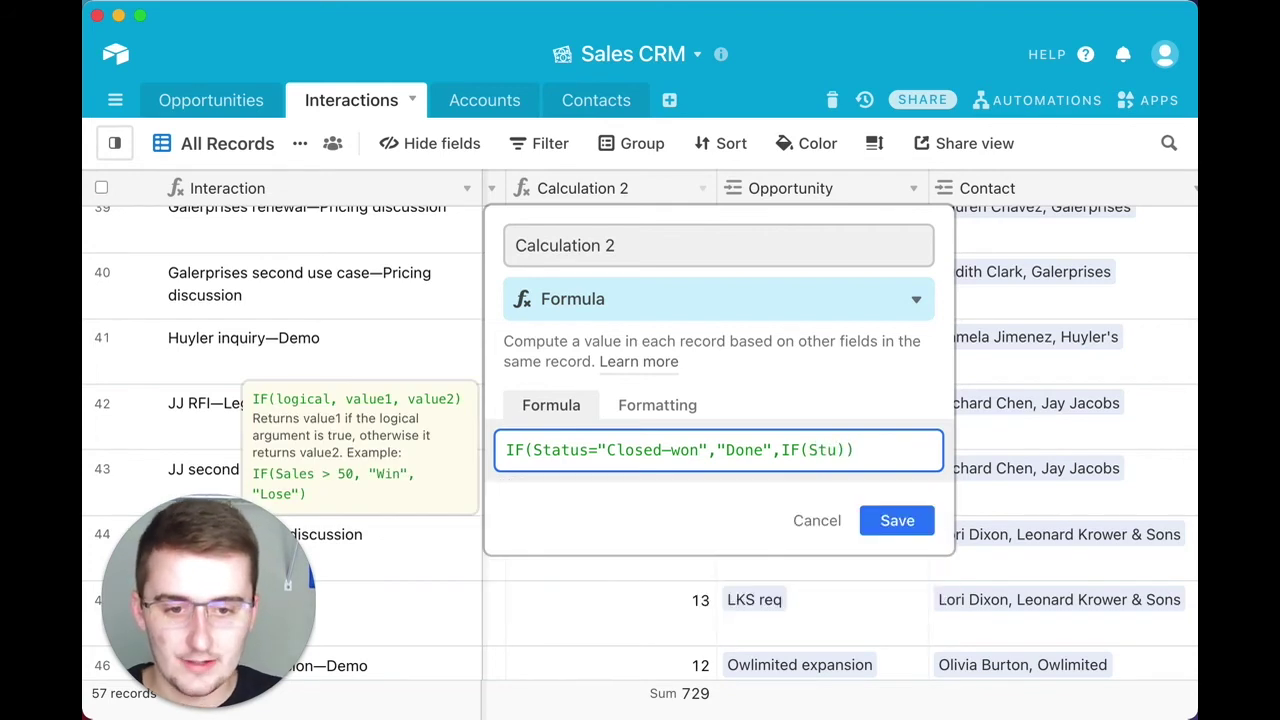
pyautogui.click(829, 452)
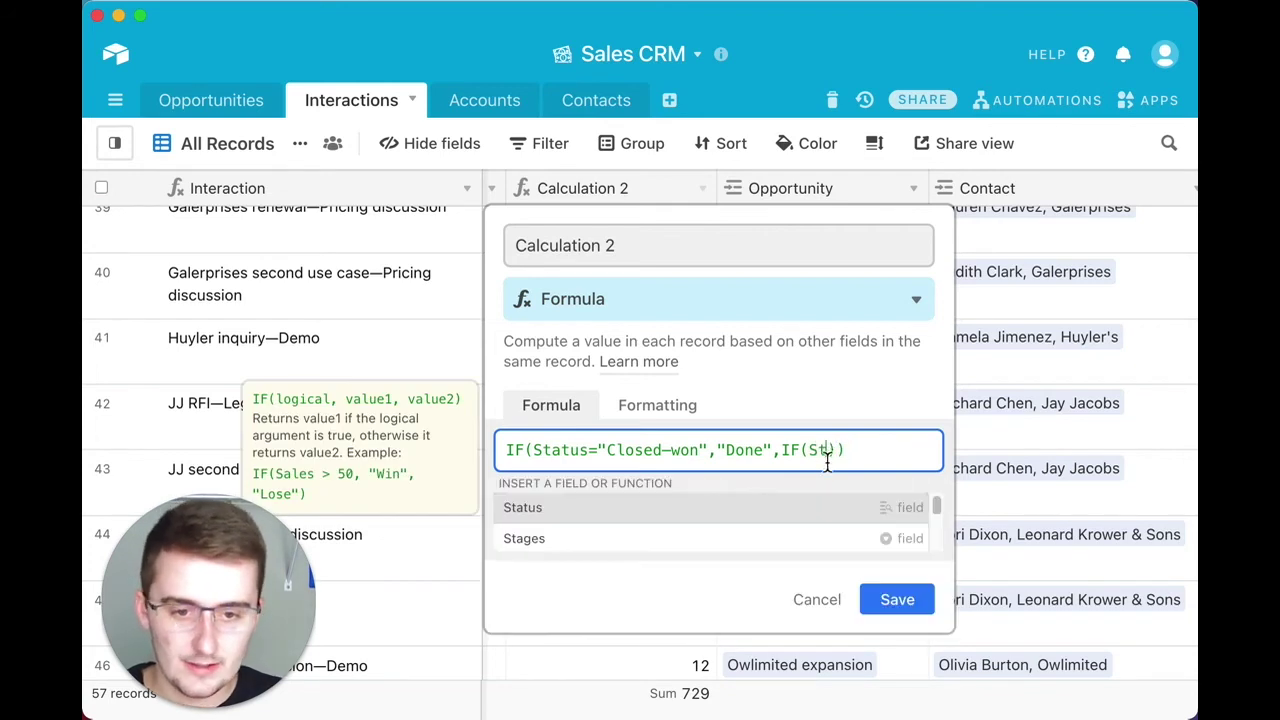
pyautogui.click(716, 512)
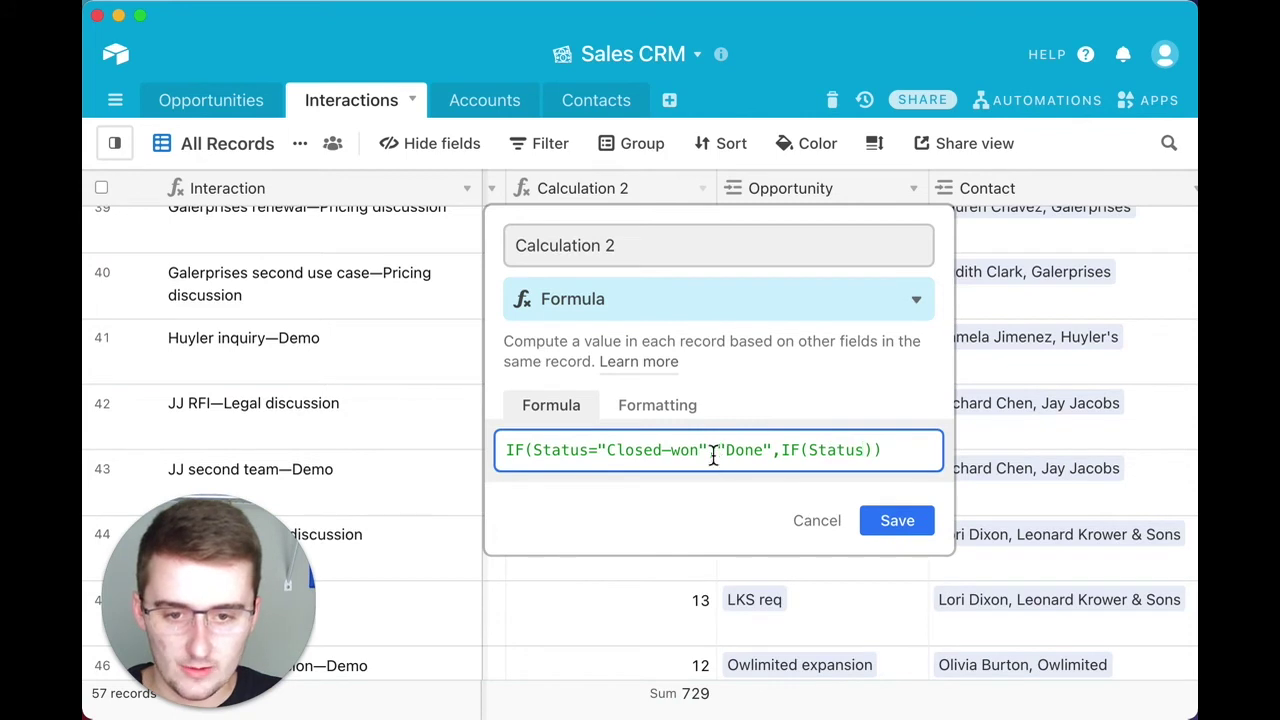
# Complete the inner condition as Status="Closed-won" and highlight the nested IF.
pyautogui.moveTo(607, 451); pyautogui.dragTo(699, 459)
pyautogui.hotkey('ctrl', 'c')
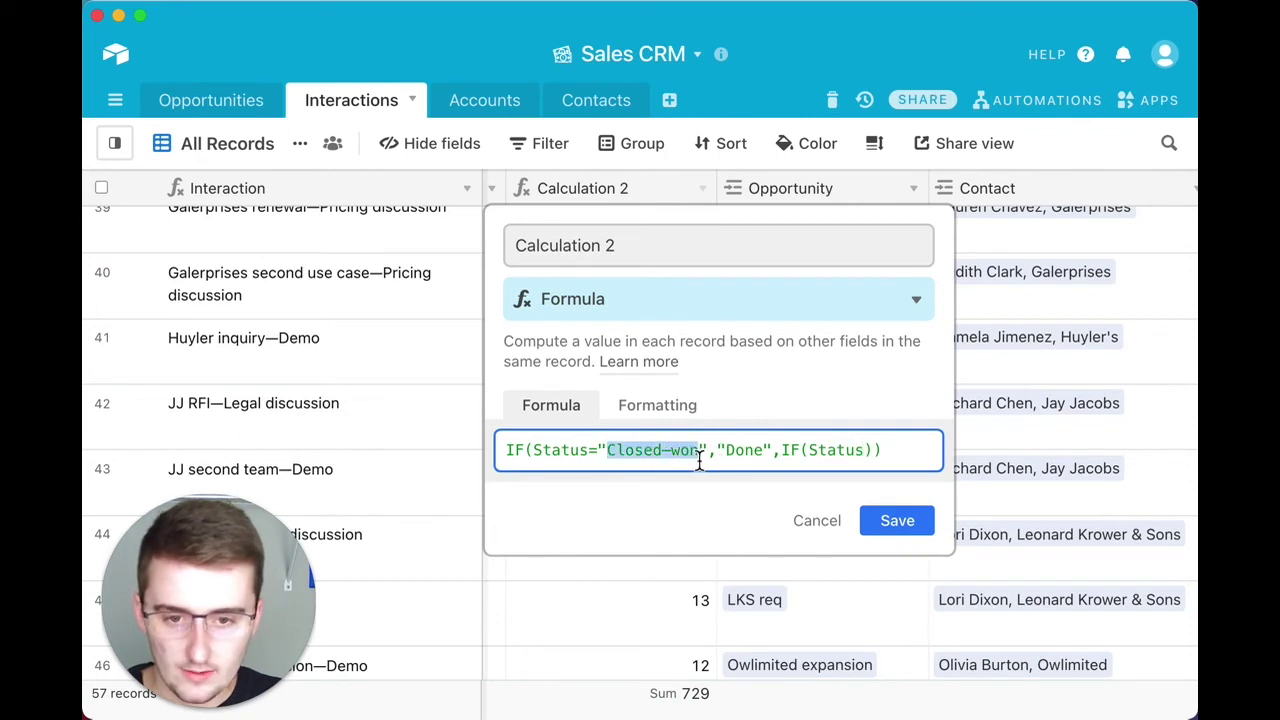
pyautogui.click(866, 450)
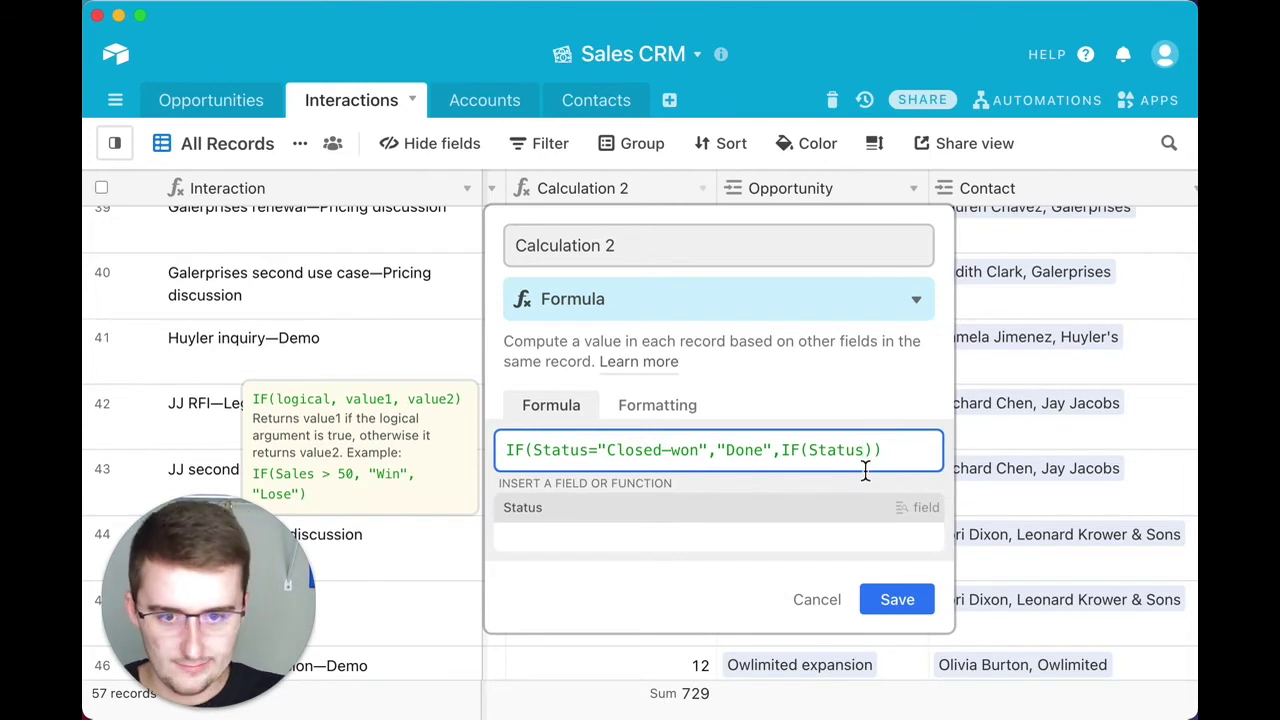
pyautogui.write('="')
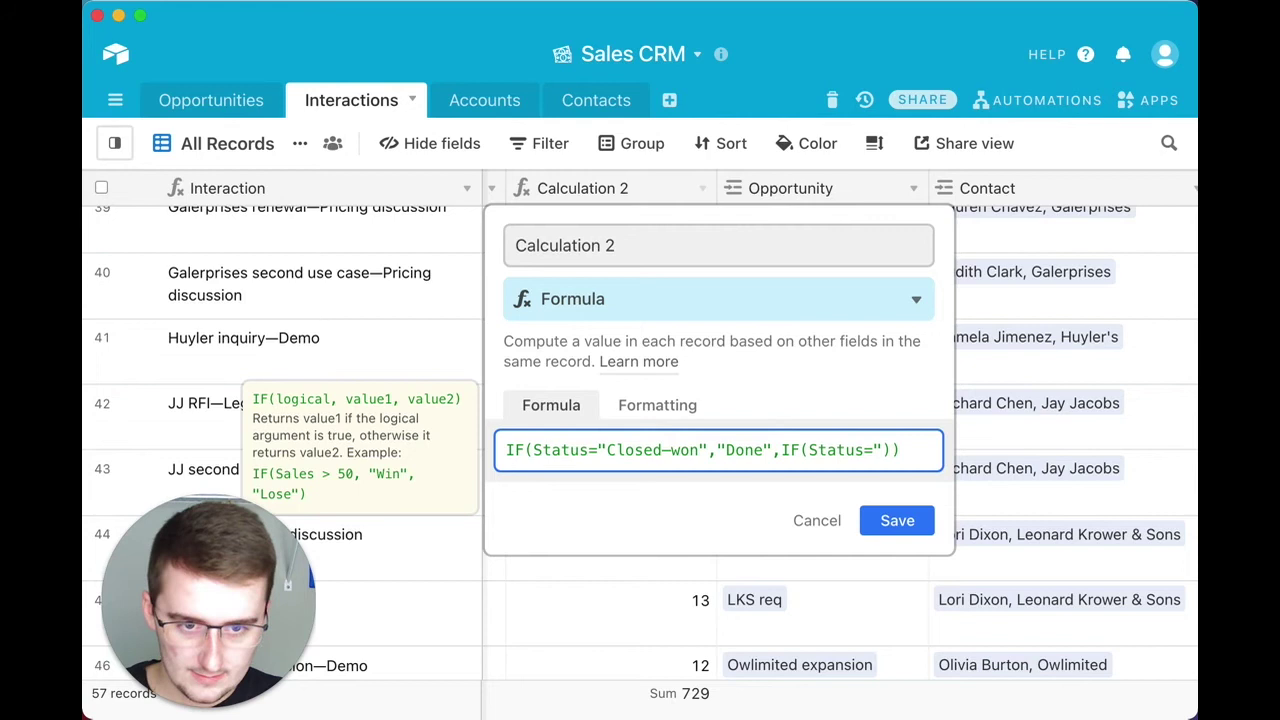
pyautogui.hotkey('ctrl', 'v')
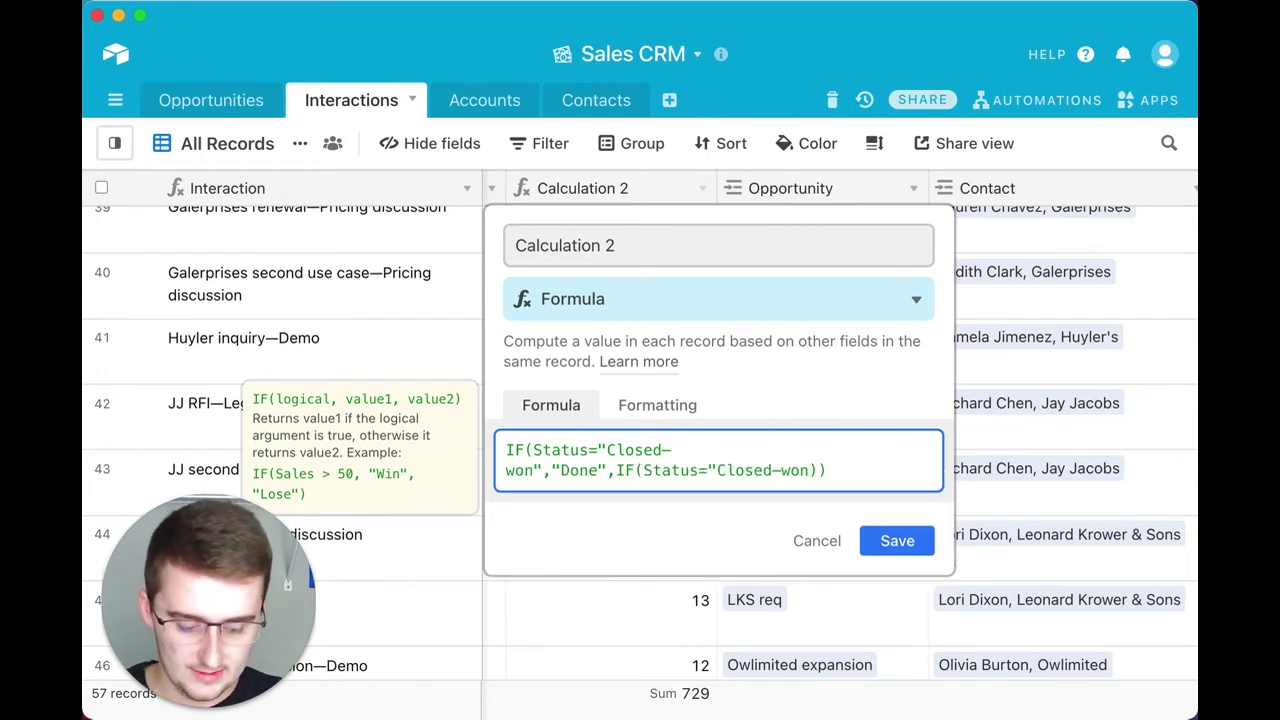
pyautogui.write('"')
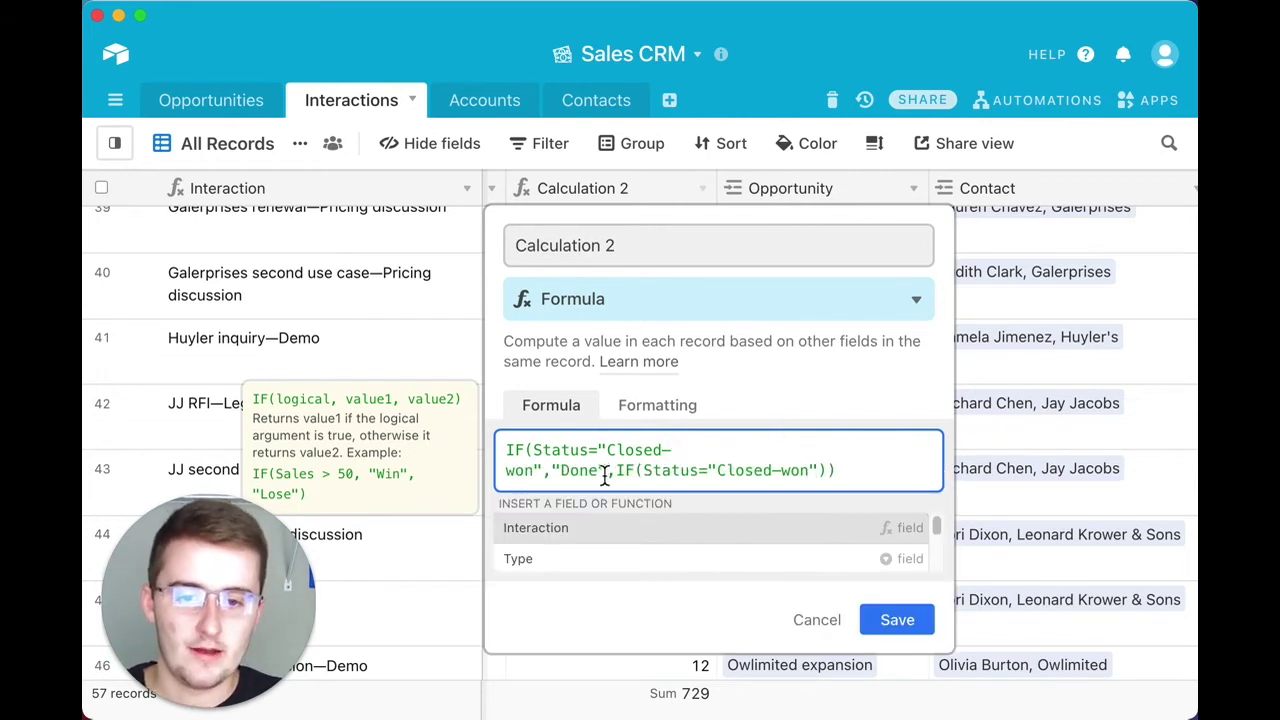
pyautogui.click(676, 476)
pyautogui.moveTo(676, 480); pyautogui.dragTo(828, 480)
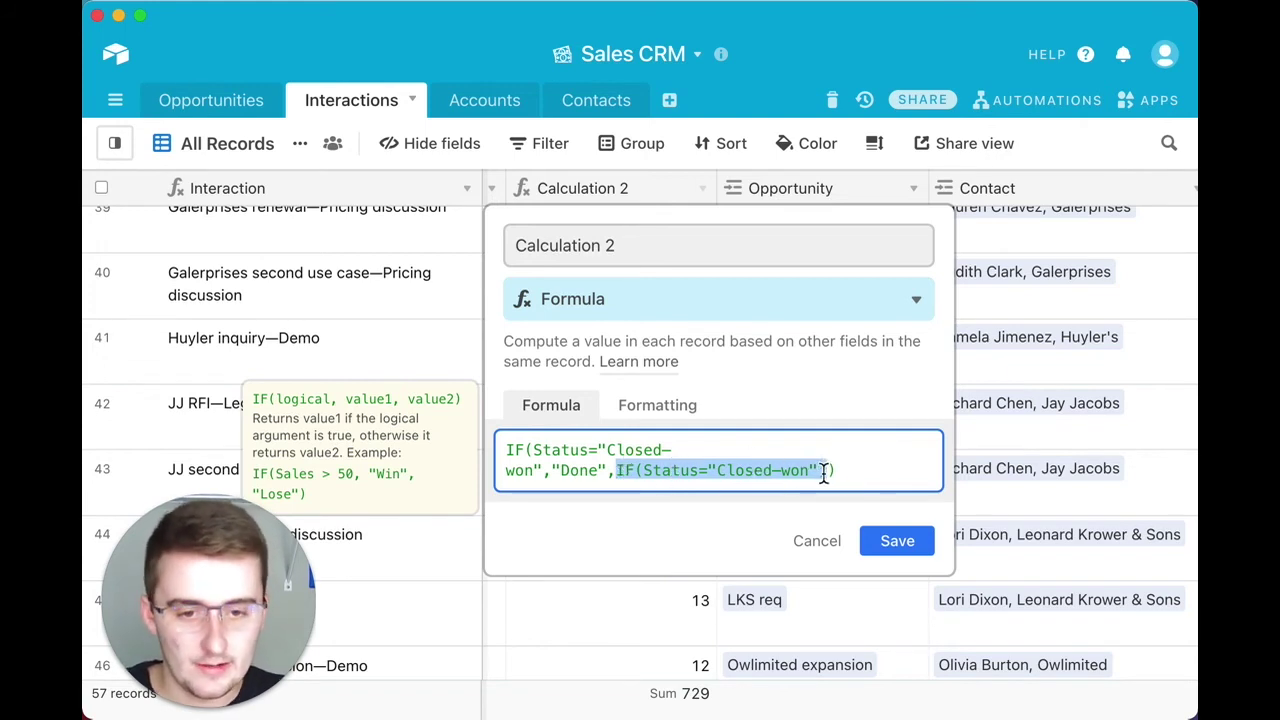
# Give the nested IF the results "Done" when matched and "Open" otherwise.
pyautogui.click(822, 476)
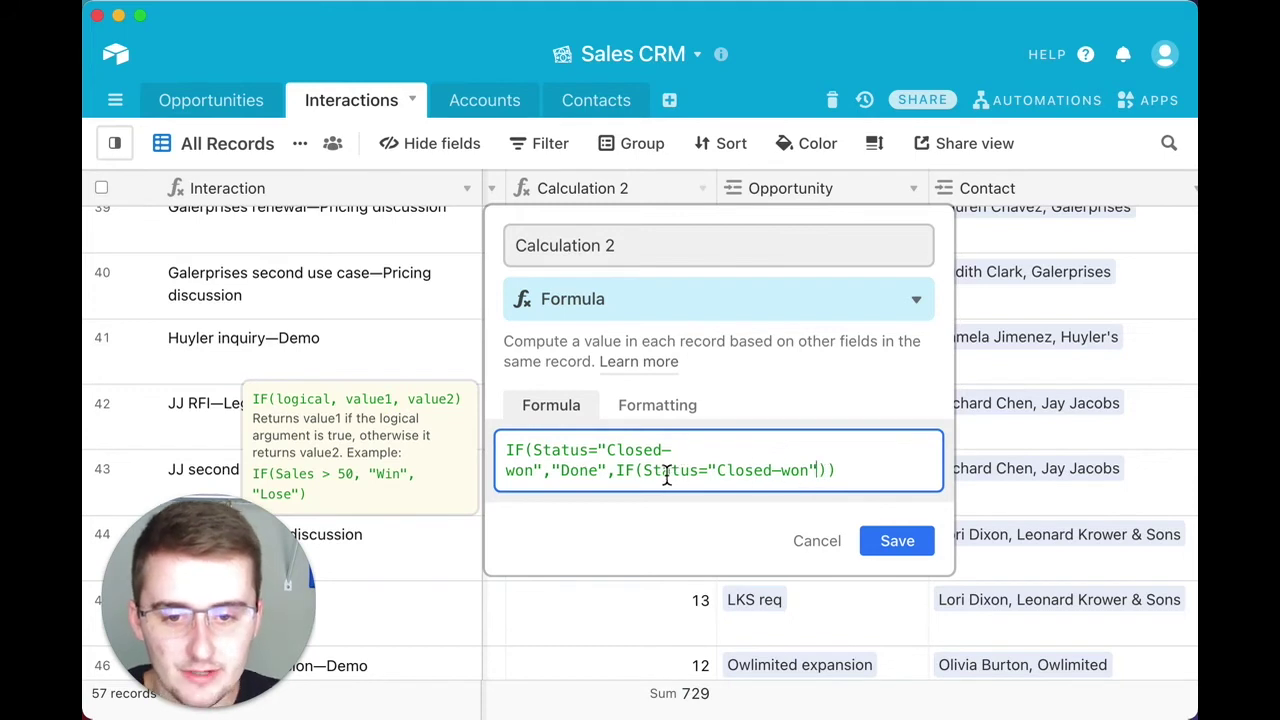
pyautogui.moveTo(645, 478); pyautogui.dragTo(826, 471)
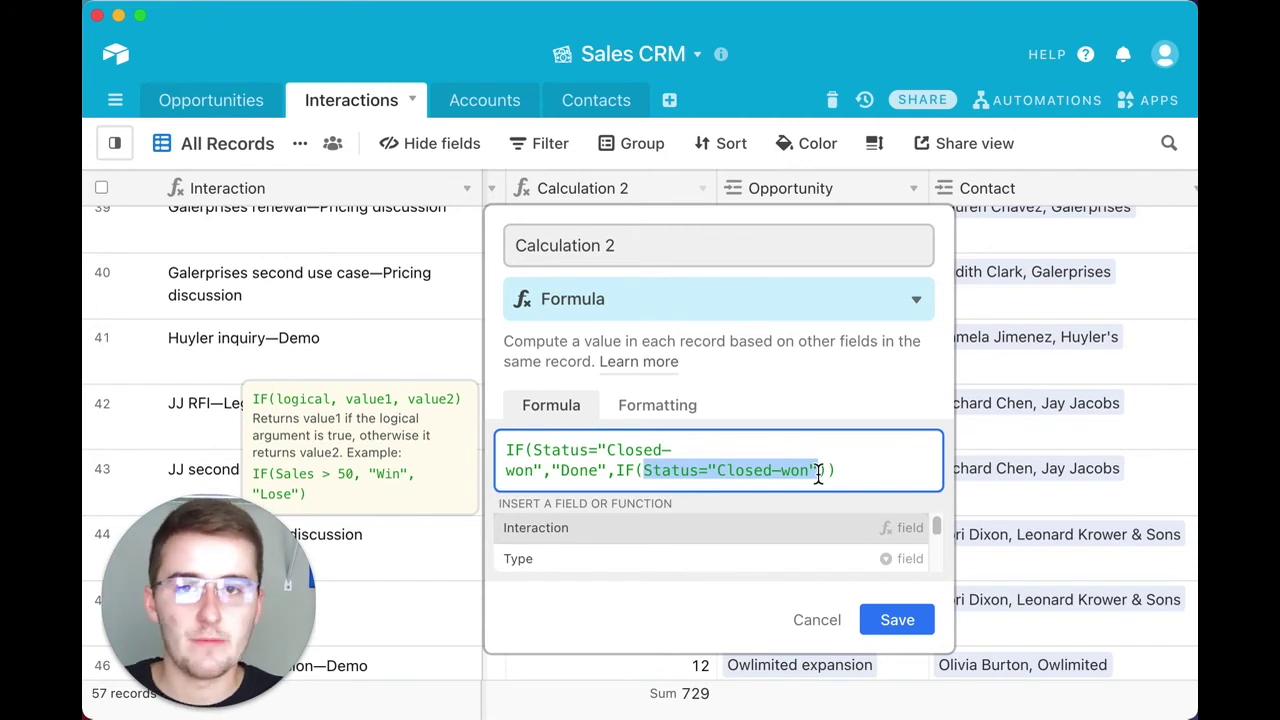
pyautogui.click(818, 475)
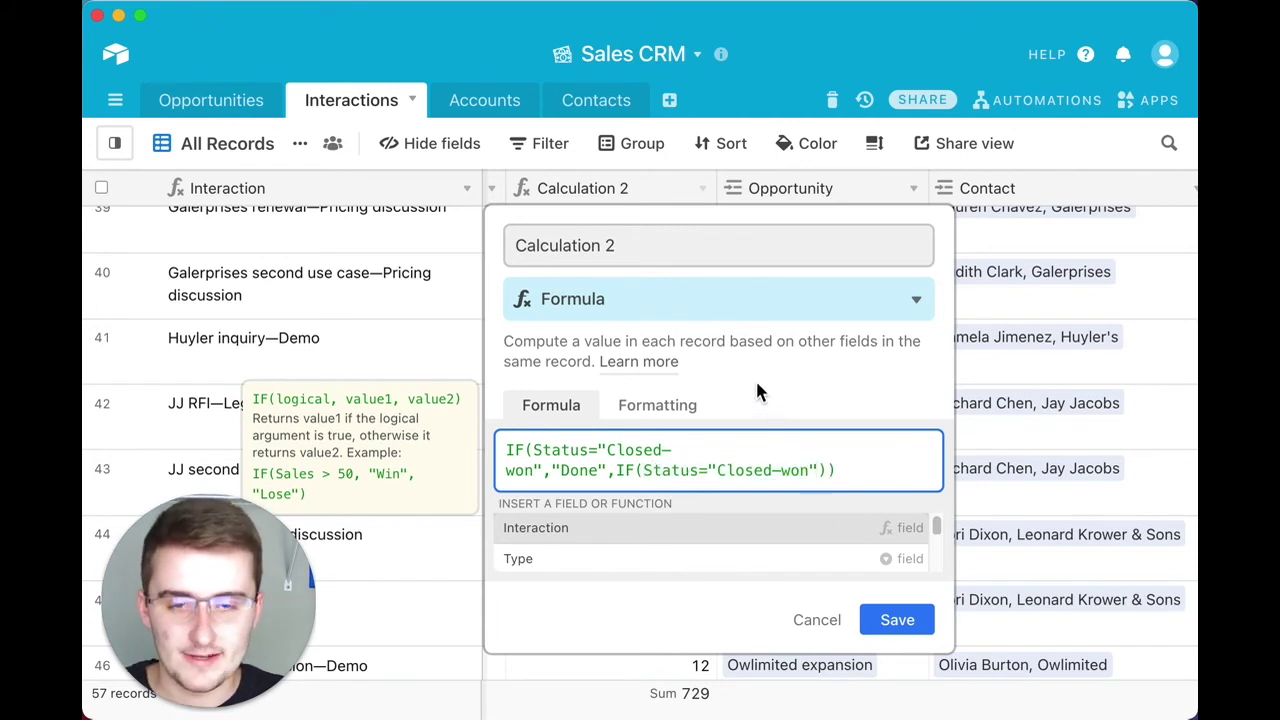
pyautogui.write(',')
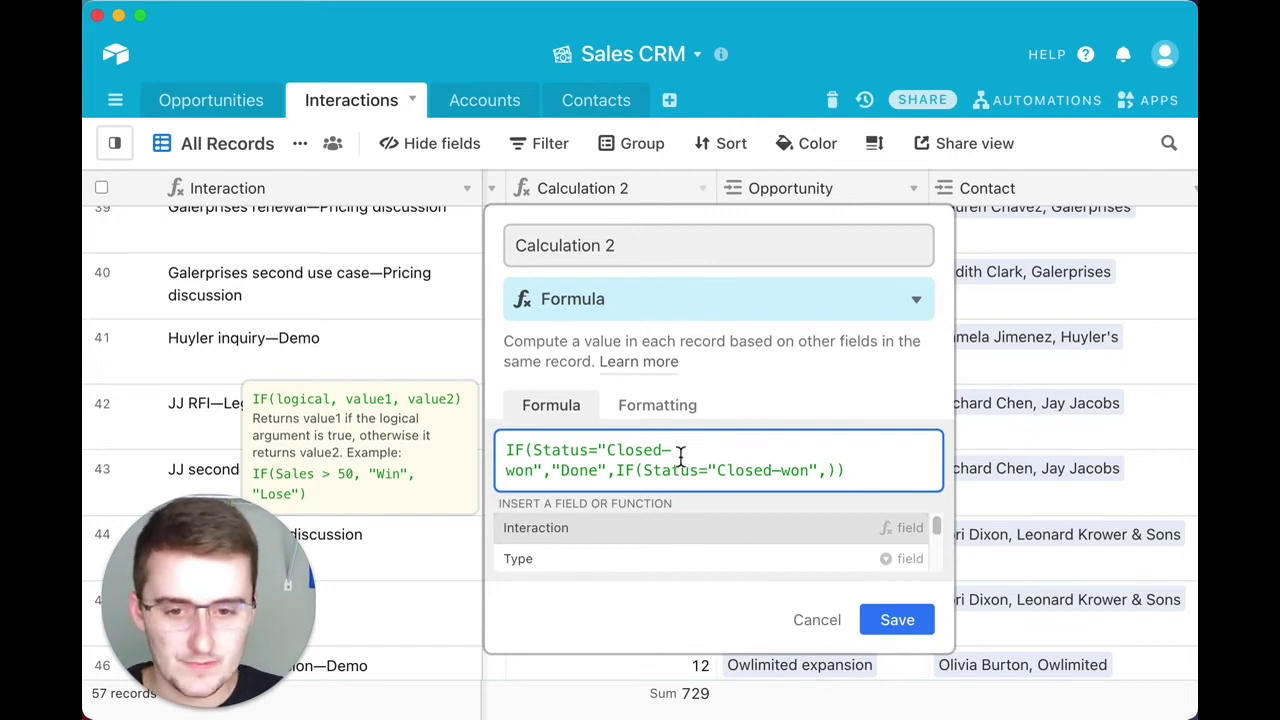
pyautogui.write(')')
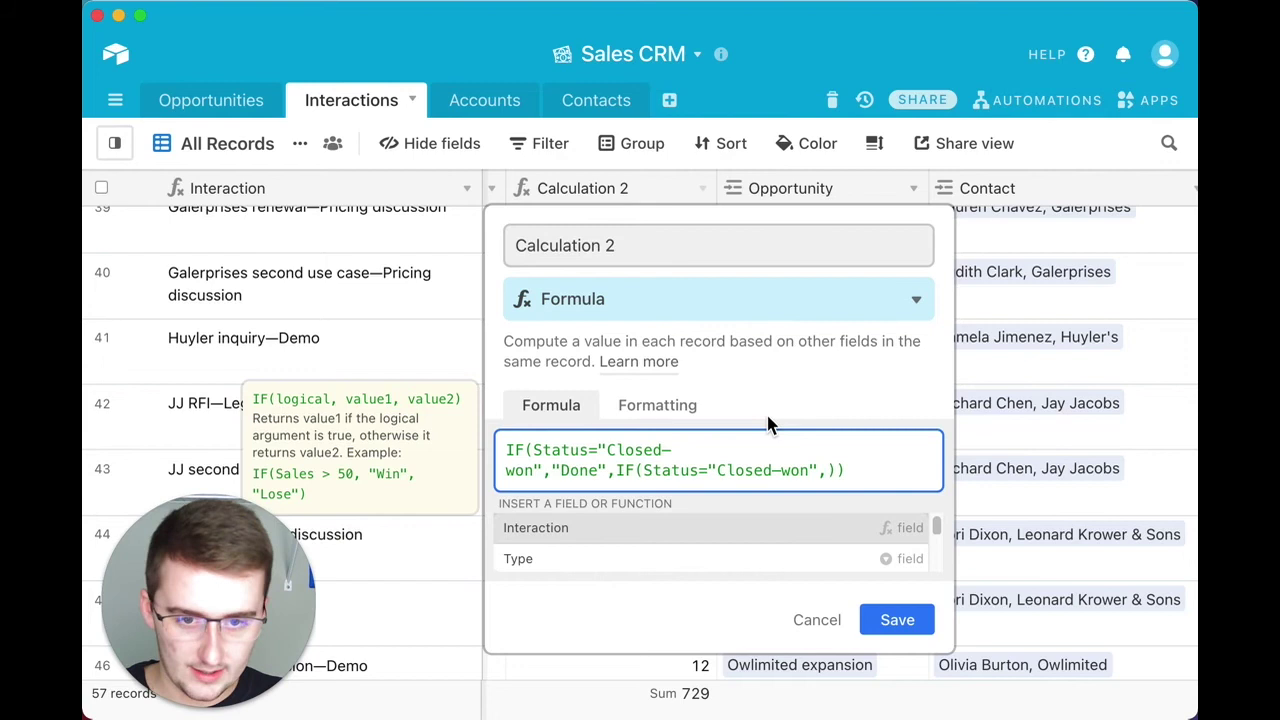
pyautogui.write('"Do')
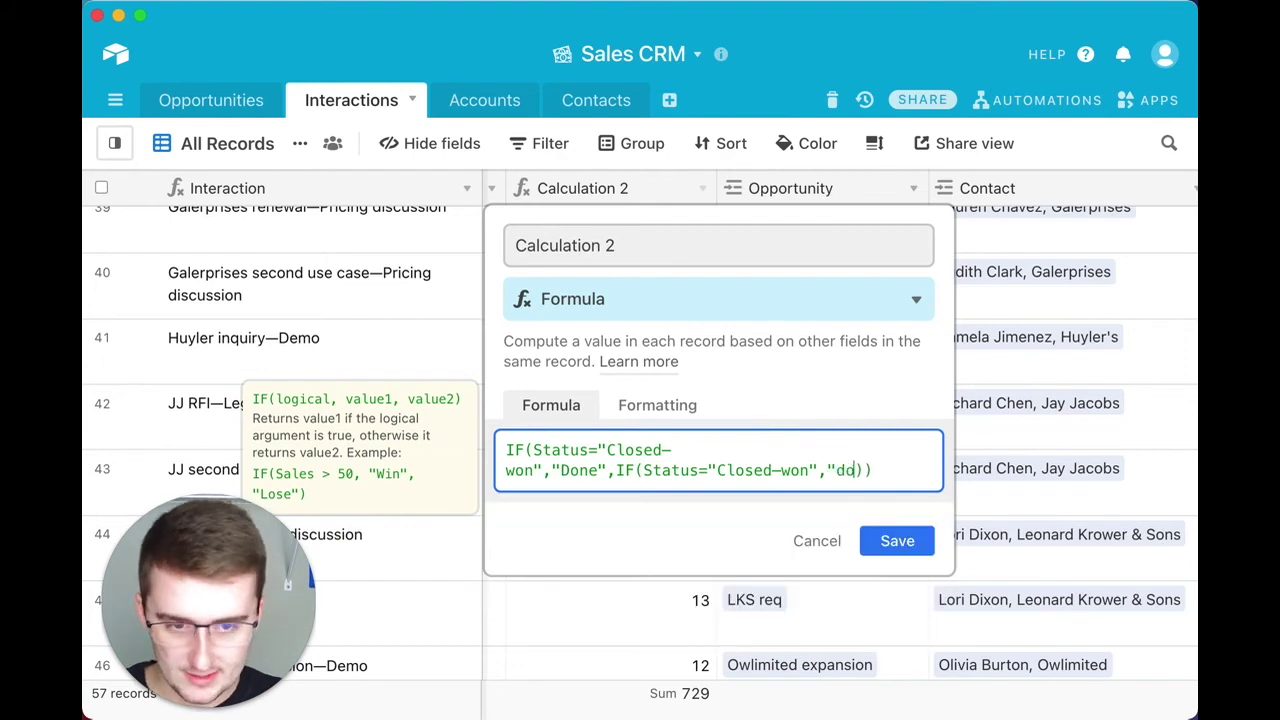
pyautogui.write('nne"')
pyautogui.press('BackSpace')
pyautogui.press('BackSpace')
pyautogui.press('BackSpace')
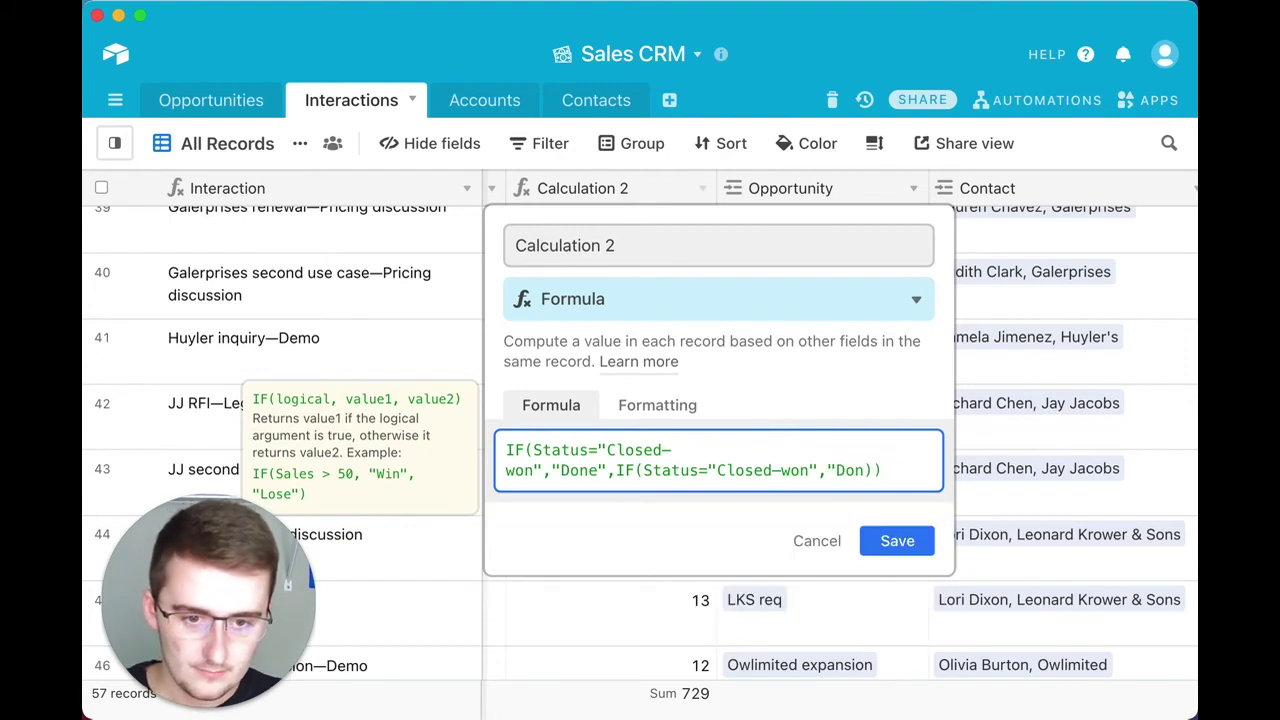
pyautogui.write('e",')
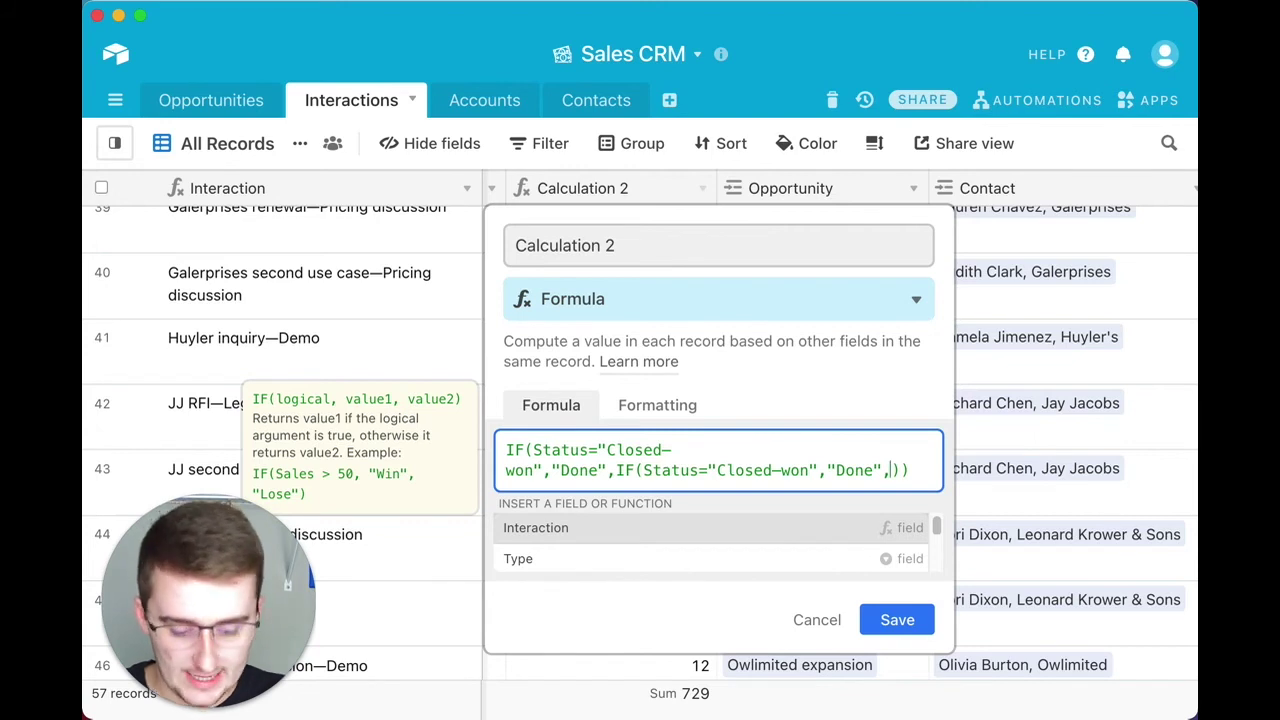
pyautogui.write('"Ope')
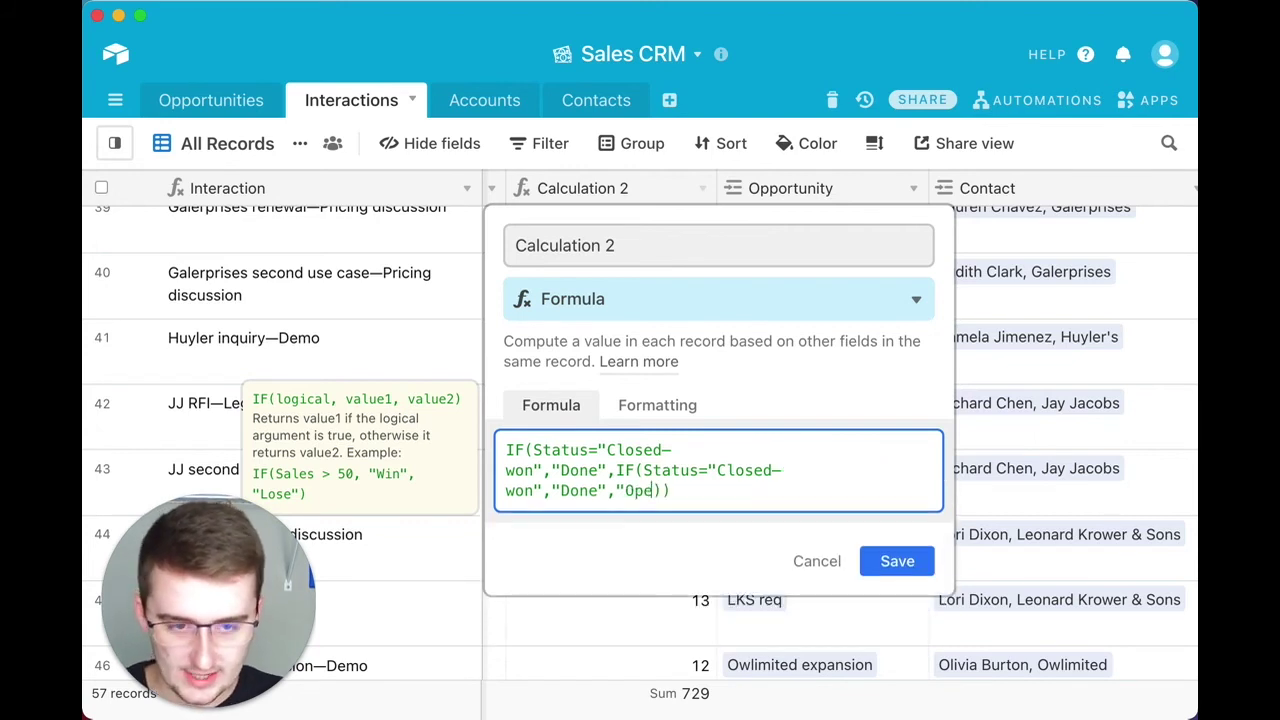
pyautogui.write('n"')
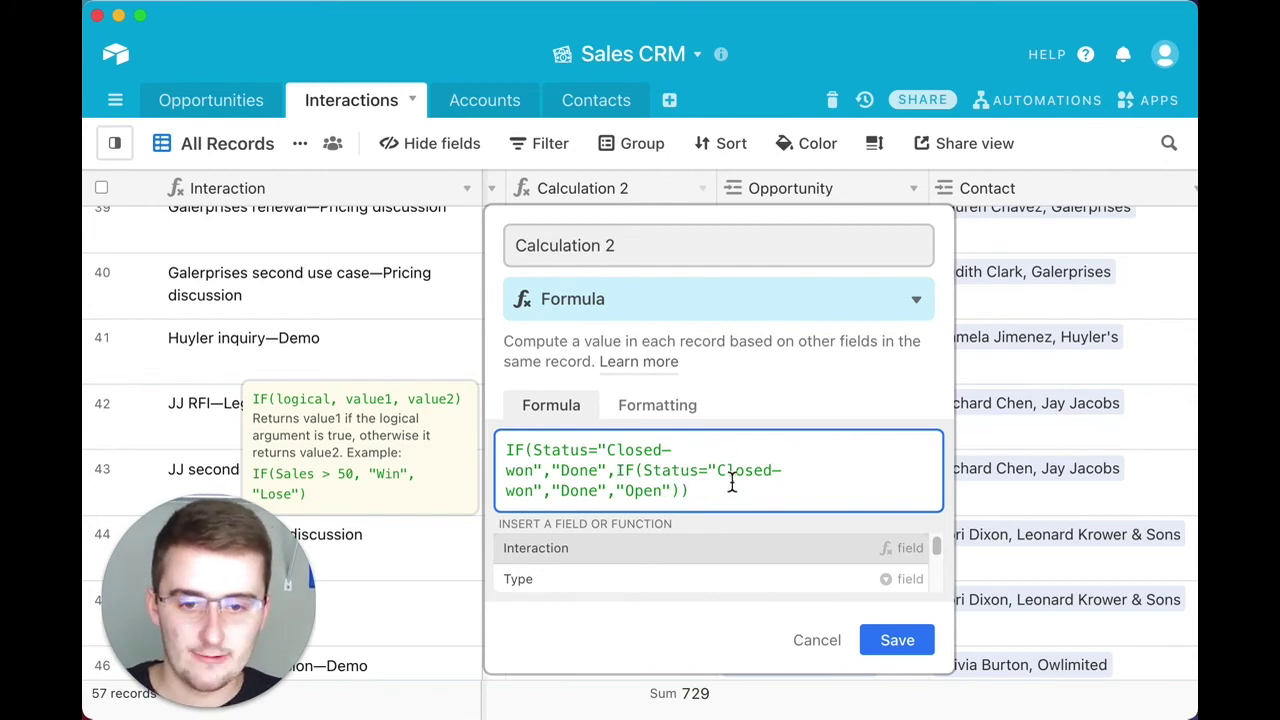
# Change the nested IF's condition from "Closed-won" to "Closed-lost".
pyautogui.click(531, 492)
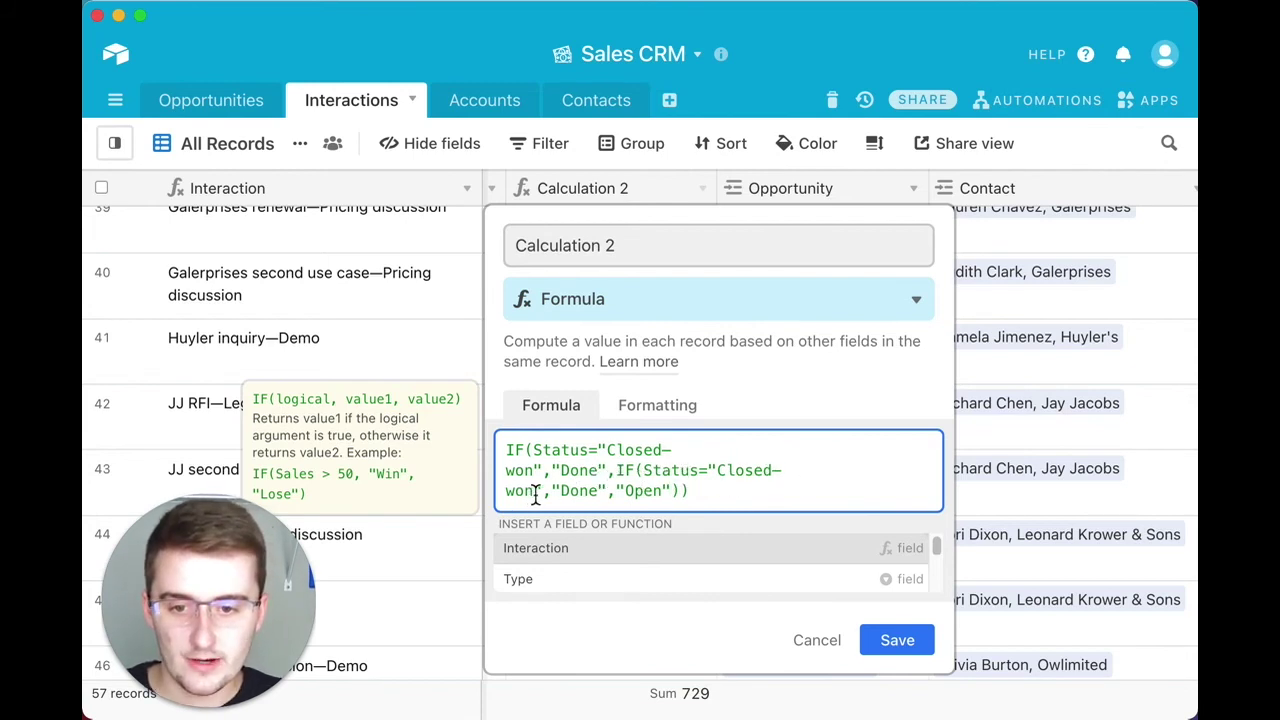
pyautogui.press('BackSpace')
pyautogui.press('BackSpace')
pyautogui.press('BackSpace')
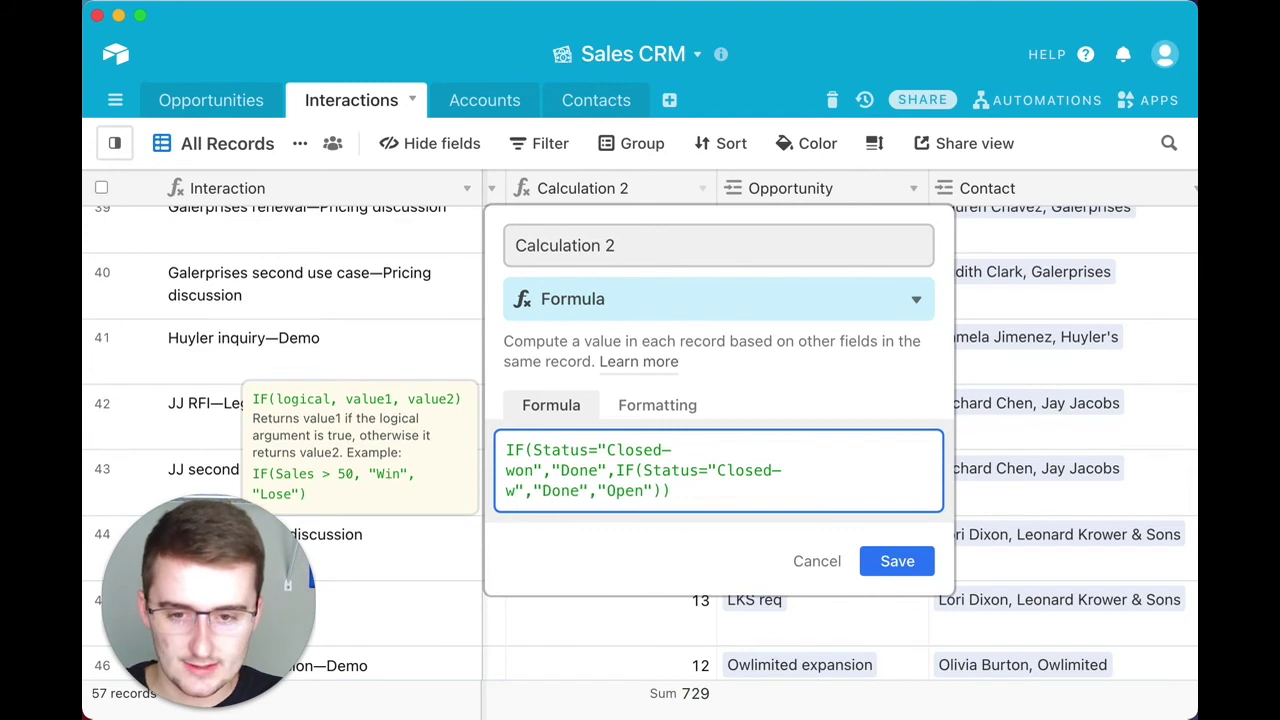
pyautogui.write('lost')
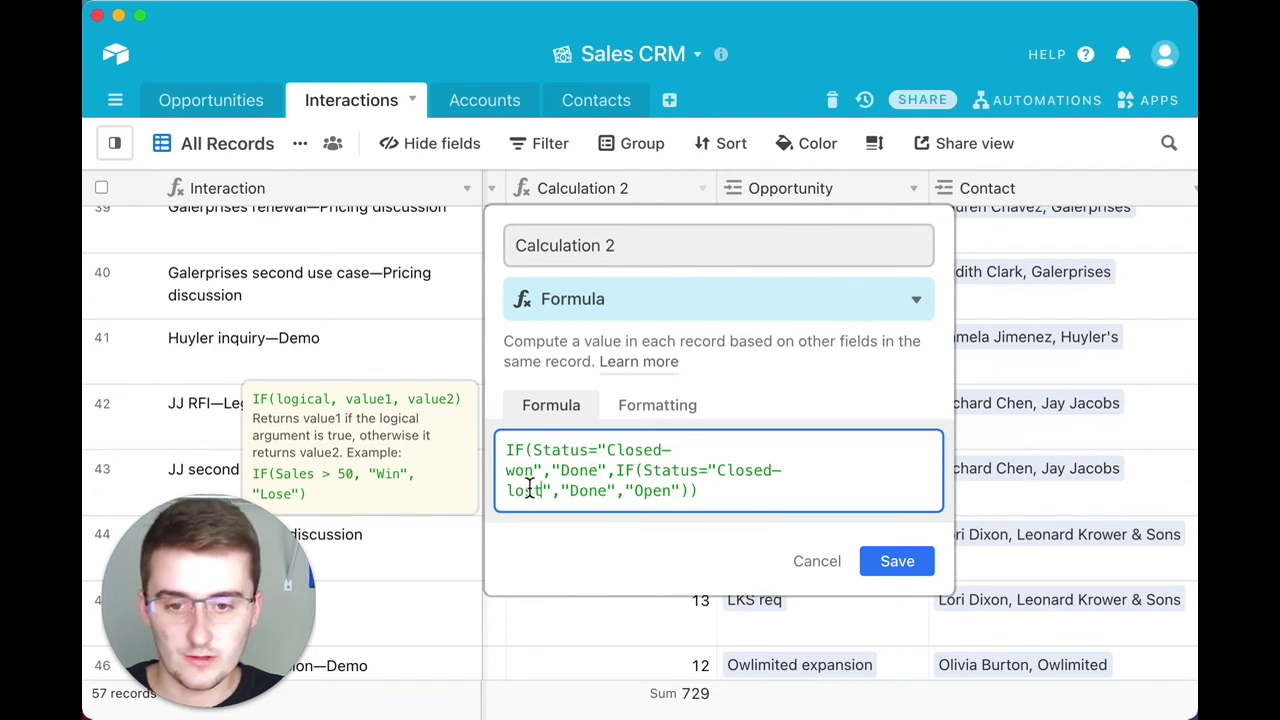
# Save the nested Calculation 2 formula.
pyautogui.click(900, 561)
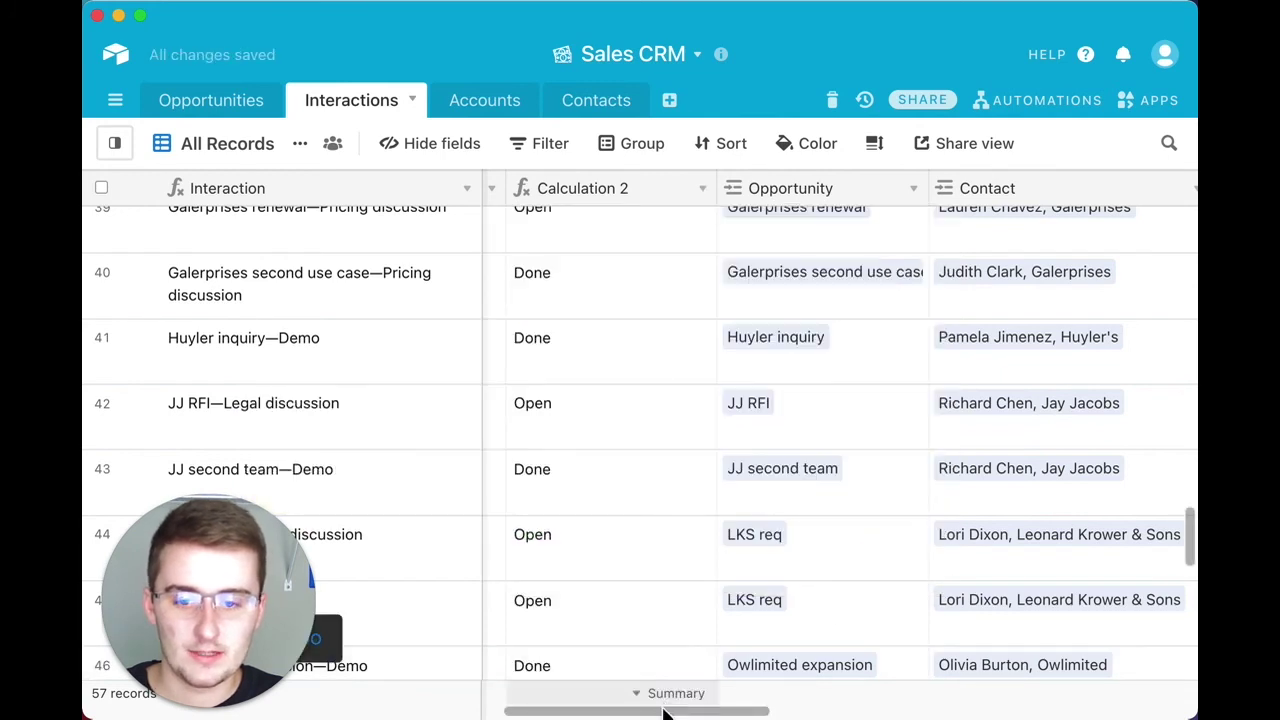
pyautogui.hscroll(-3, 665, 700)
pyautogui.hscroll(-2, 621, 700)
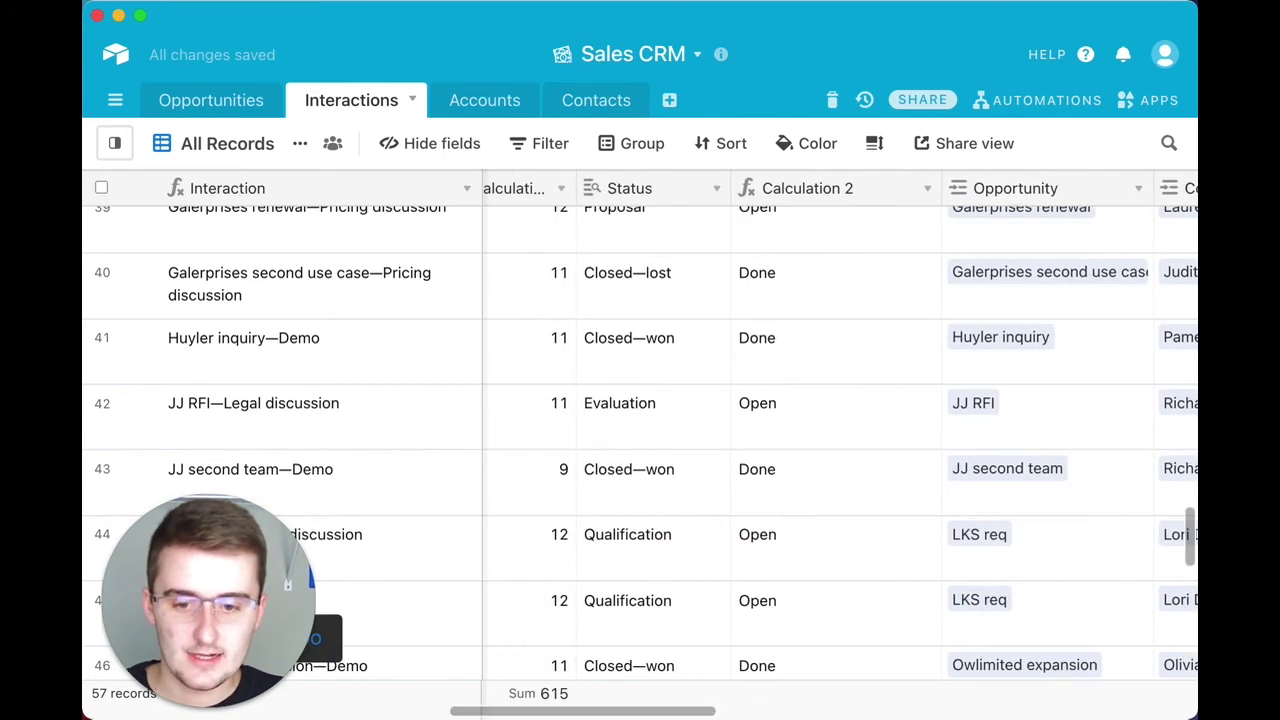
# Compare Status values in rows 39–45 with their Done or Open results.
pyautogui.click(620, 560)
pyautogui.click(615, 625)
pyautogui.scroll(3, 650, 500)
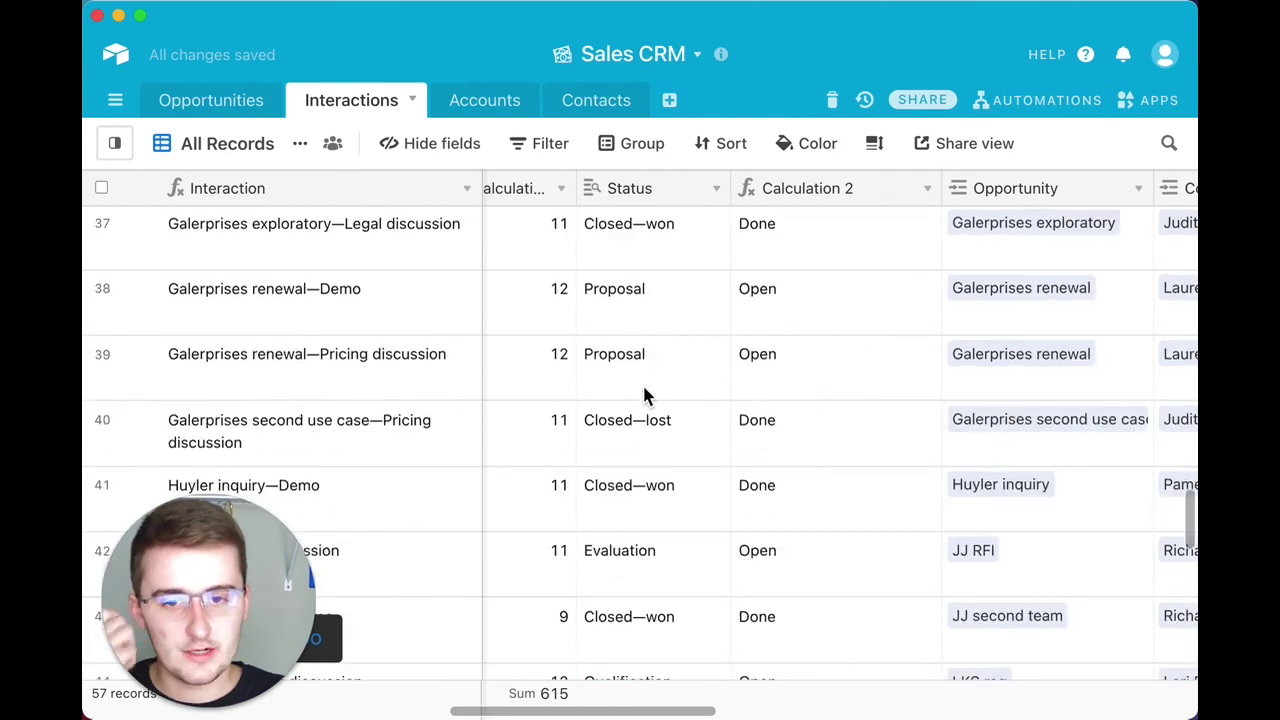
pyautogui.click(648, 450)
pyautogui.click(641, 497)
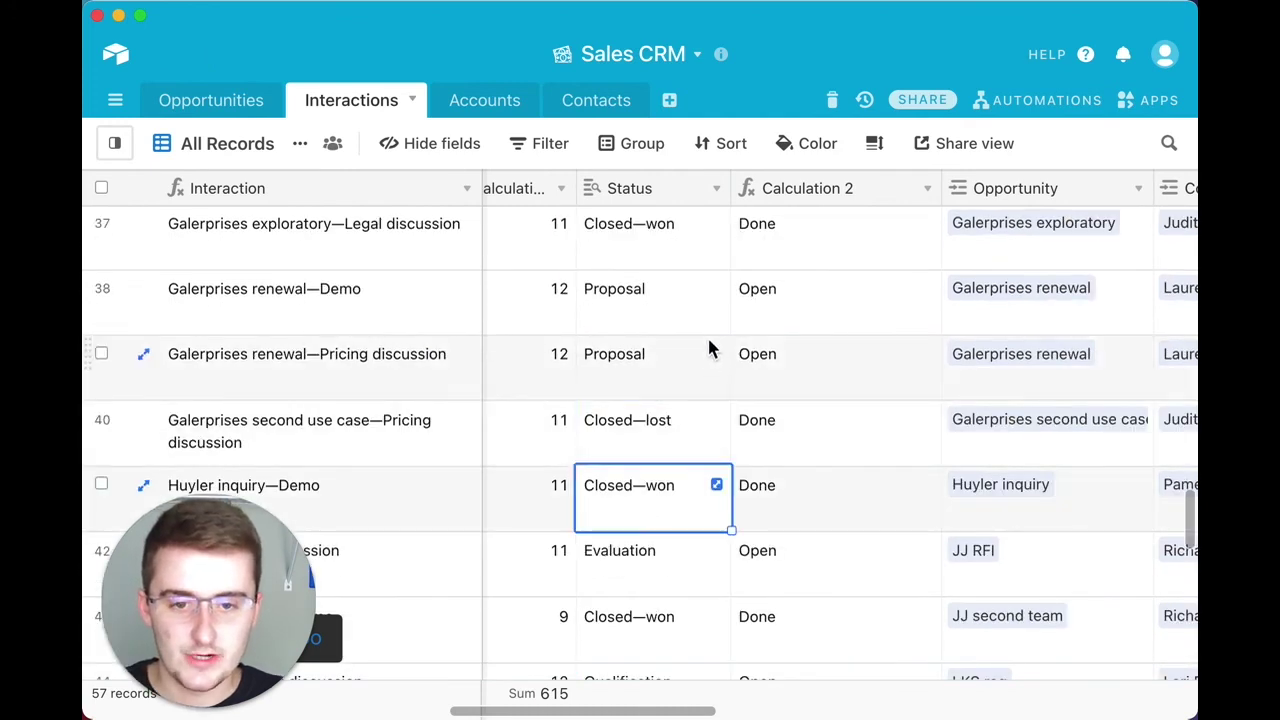
pyautogui.click(770, 362)
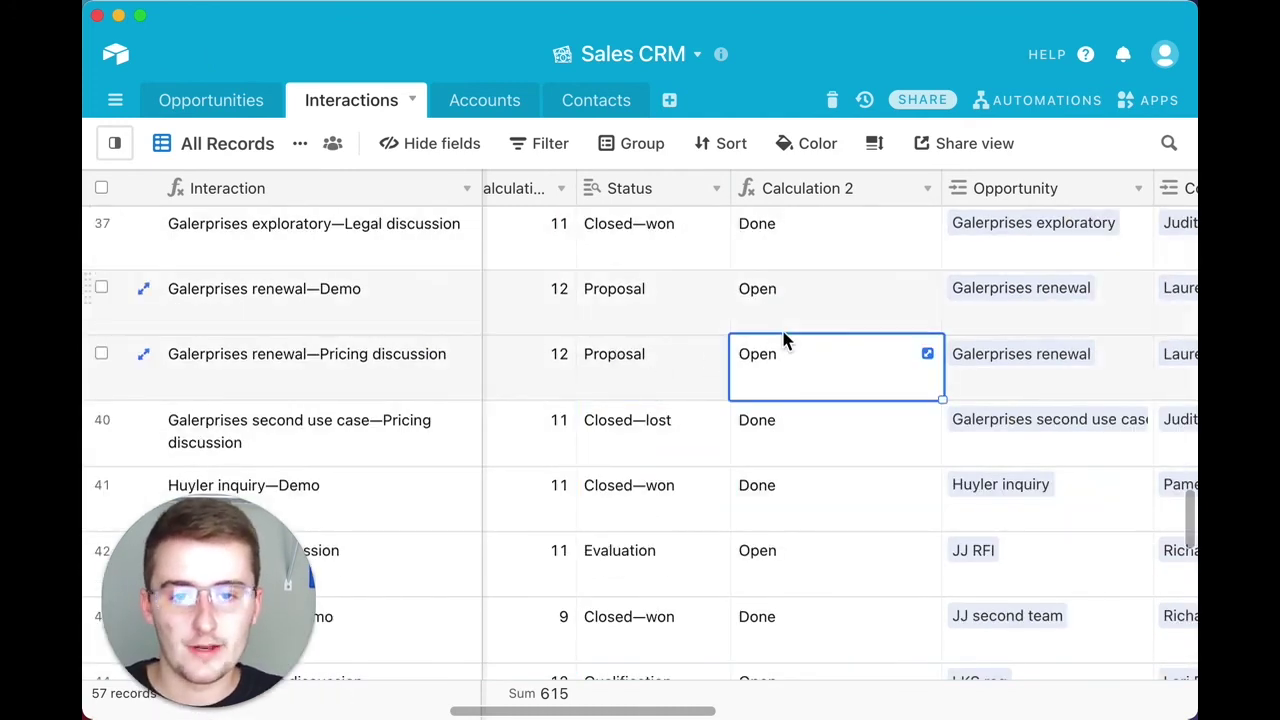